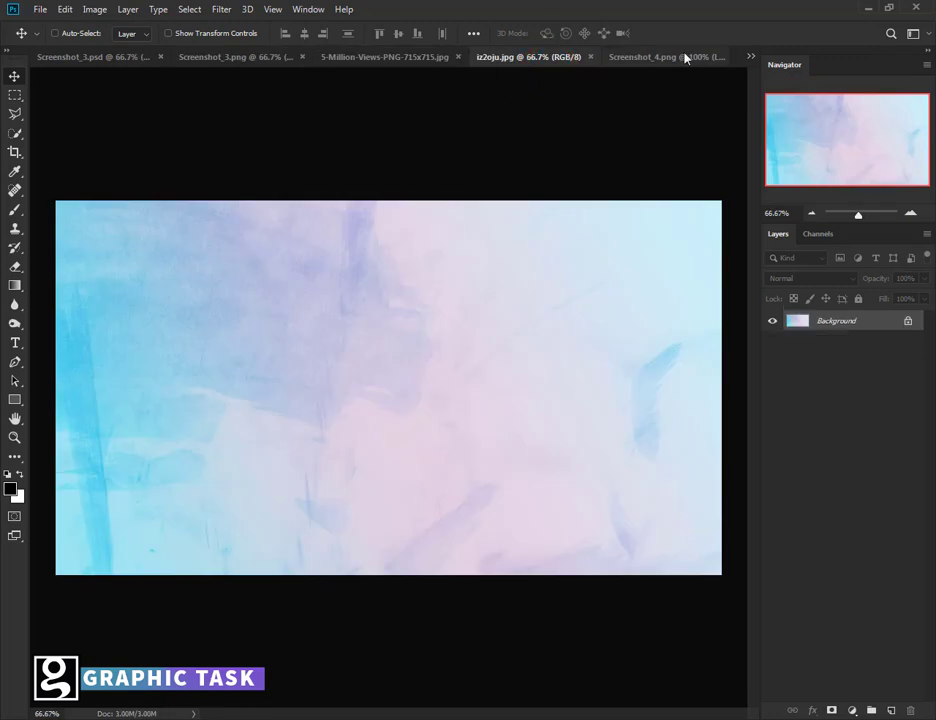
Step: Switch to Screenshot_3.png and select the couple automatically with Select Subject of the Quick Selection tool
left_click(685, 57)
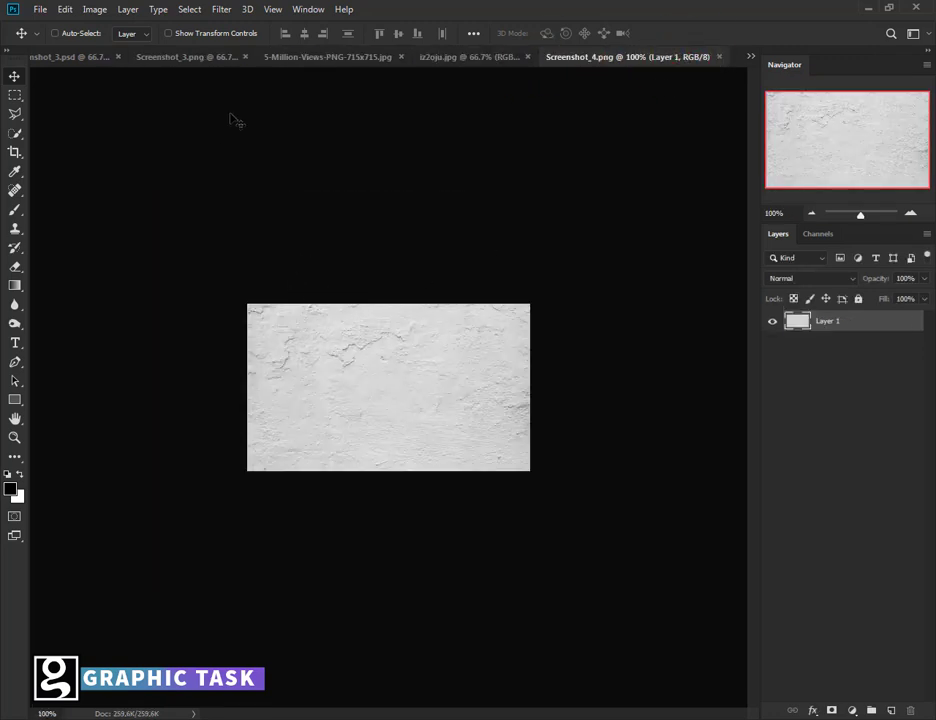
left_click(200, 57)
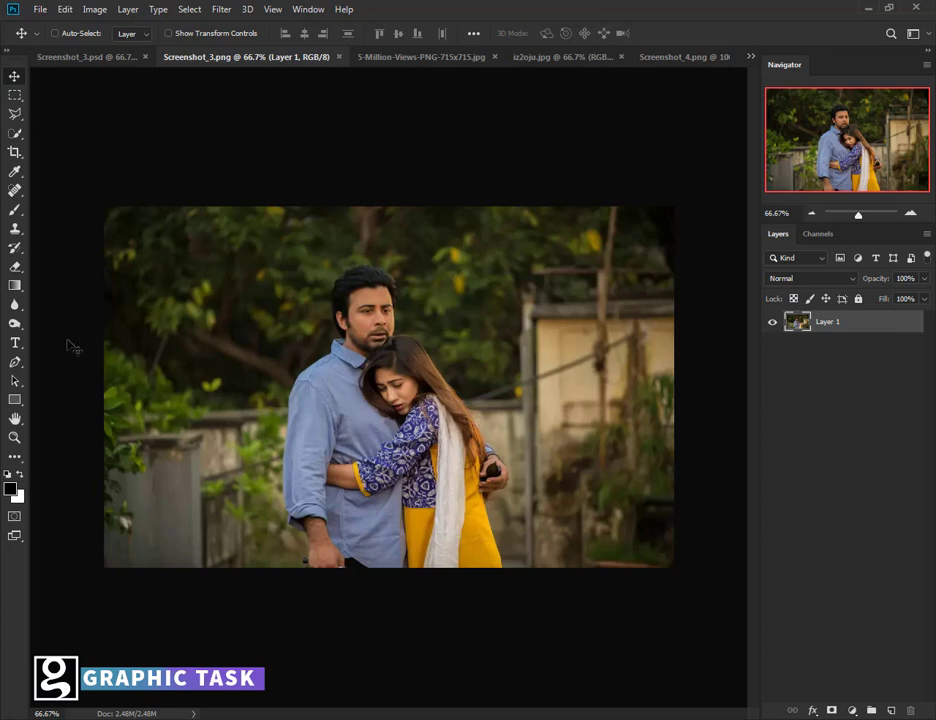
left_click(16, 132)
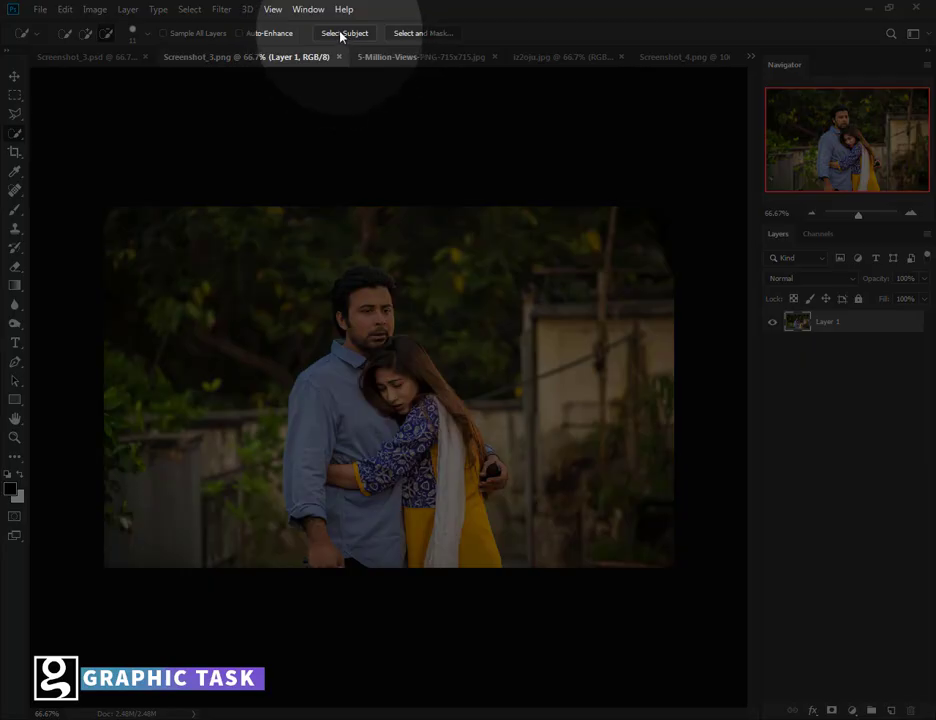
left_click(345, 36)
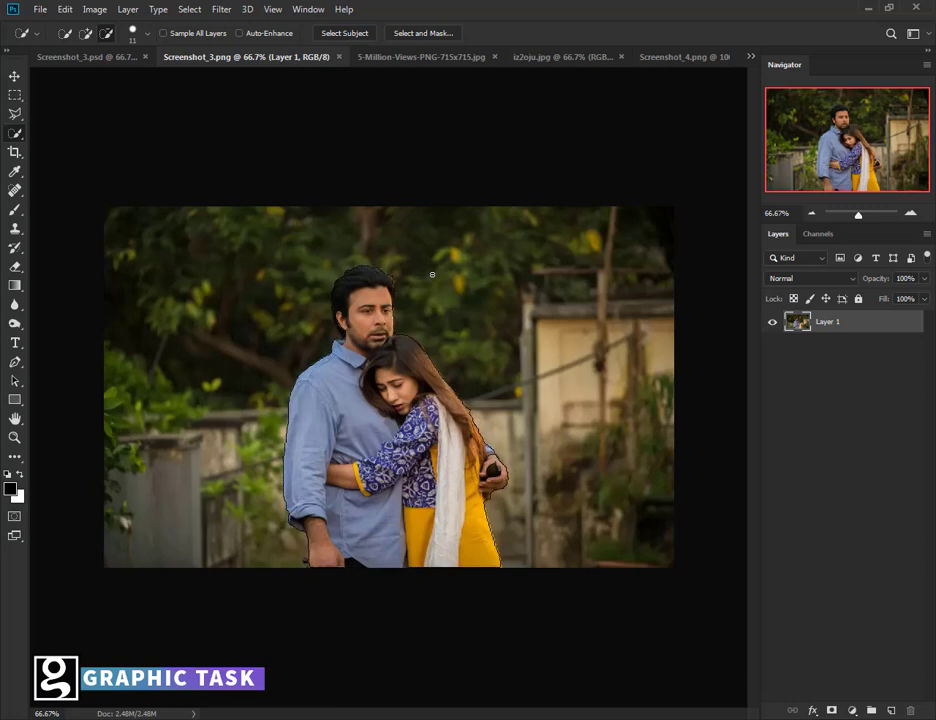
Step: Refine the selection around the man's ear, neck and cheek, adding missed areas and subtracting the background between the two heads
key("ctrl+plus")
key("ctrl+plus")
key("ctrl+plus")
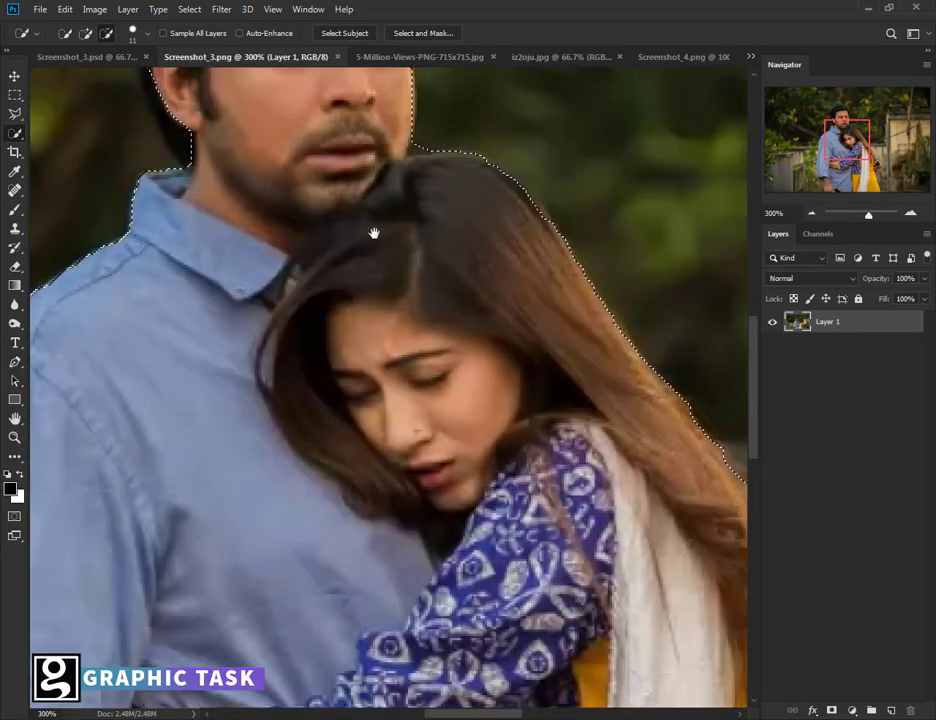
left_click_drag(374, 233, 516, 464)
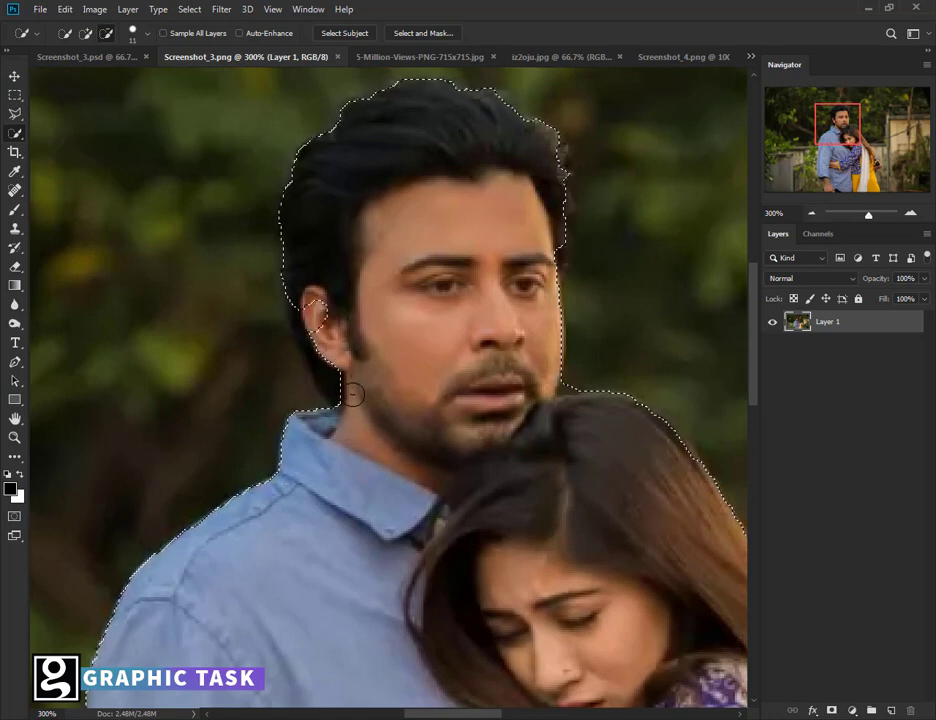
mouse_move(351, 393)
left_mouse_down()
mouse_move(306, 296)
mouse_move(351, 389)
mouse_move(338, 324)
left_mouse_up()
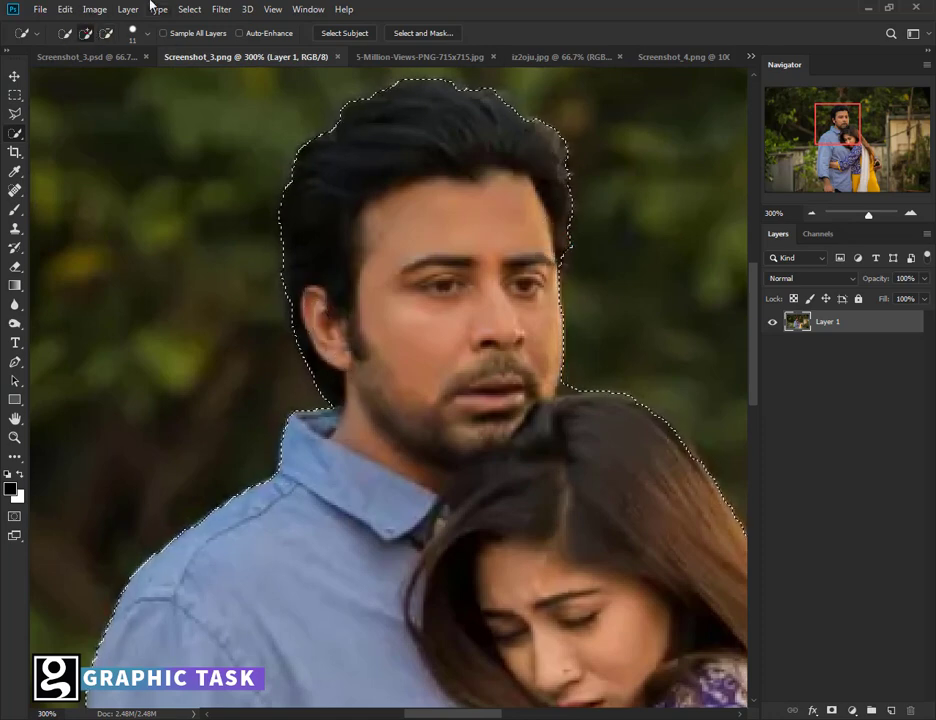
left_click(568, 384, "alt")
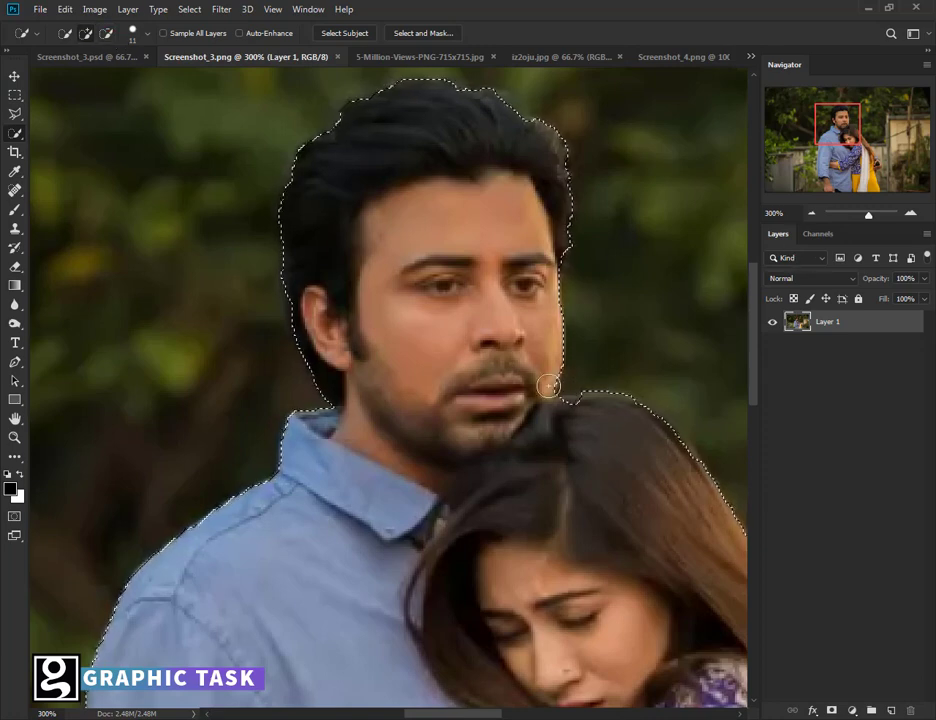
left_click_drag(544, 376, 541, 340)
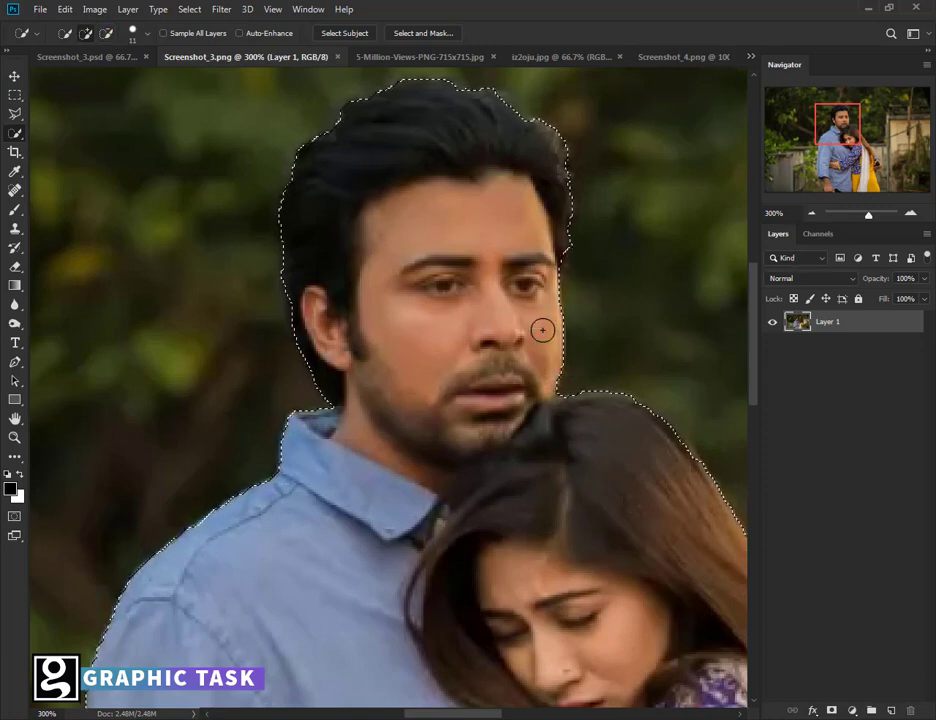
key("ctrl+minus")
key("ctrl+minus")
key("ctrl+minus")
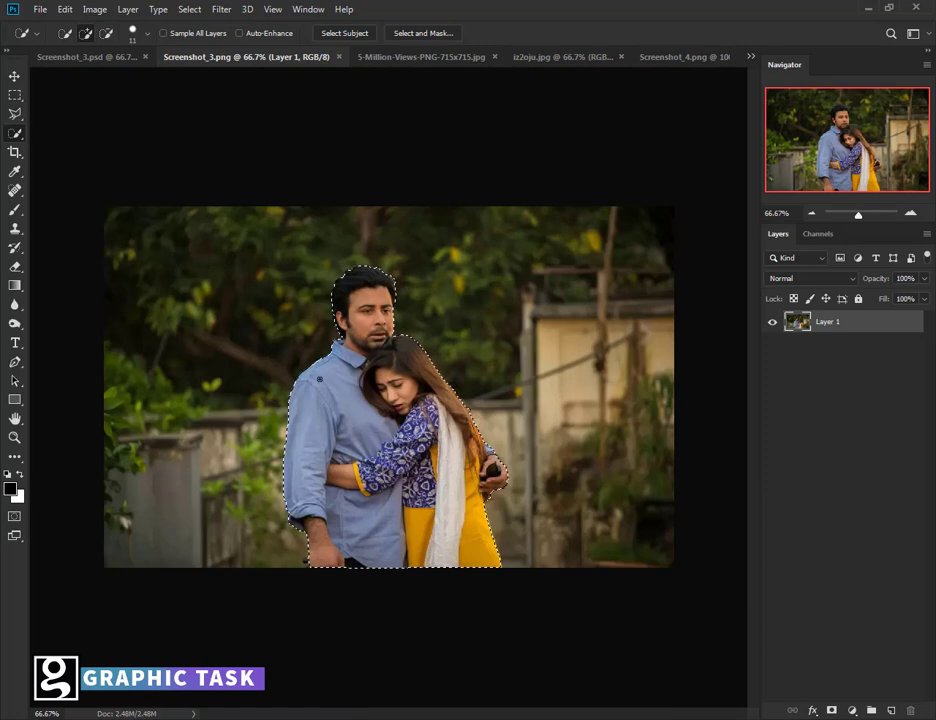
Step: Output the couple selection through Select and Mask to a New Layer with Layer Mask
left_click(423, 33)
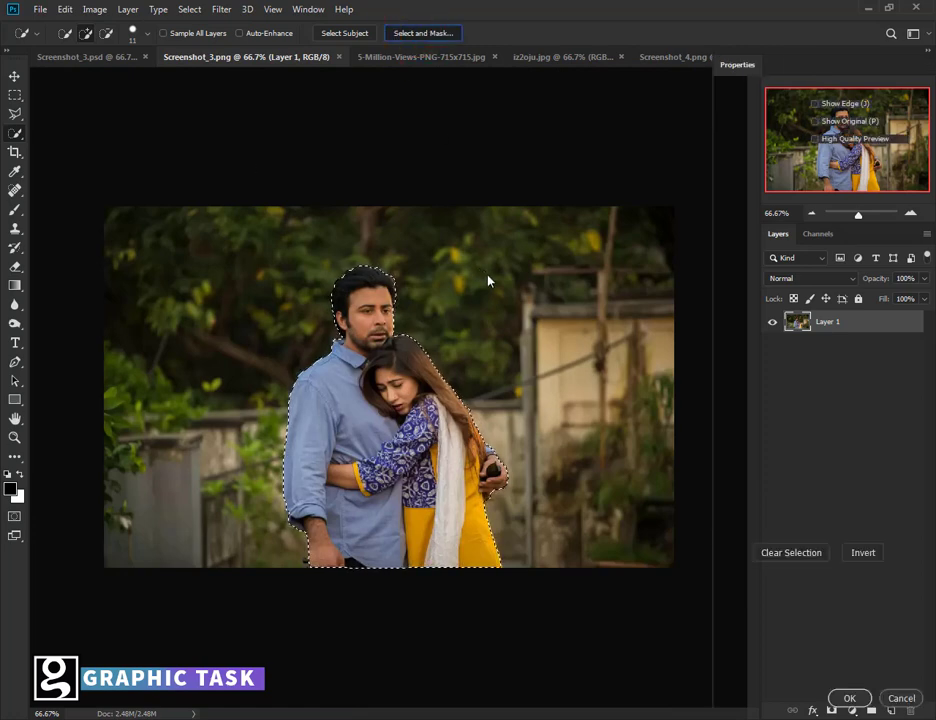
scroll(856, 580, "down", 2)
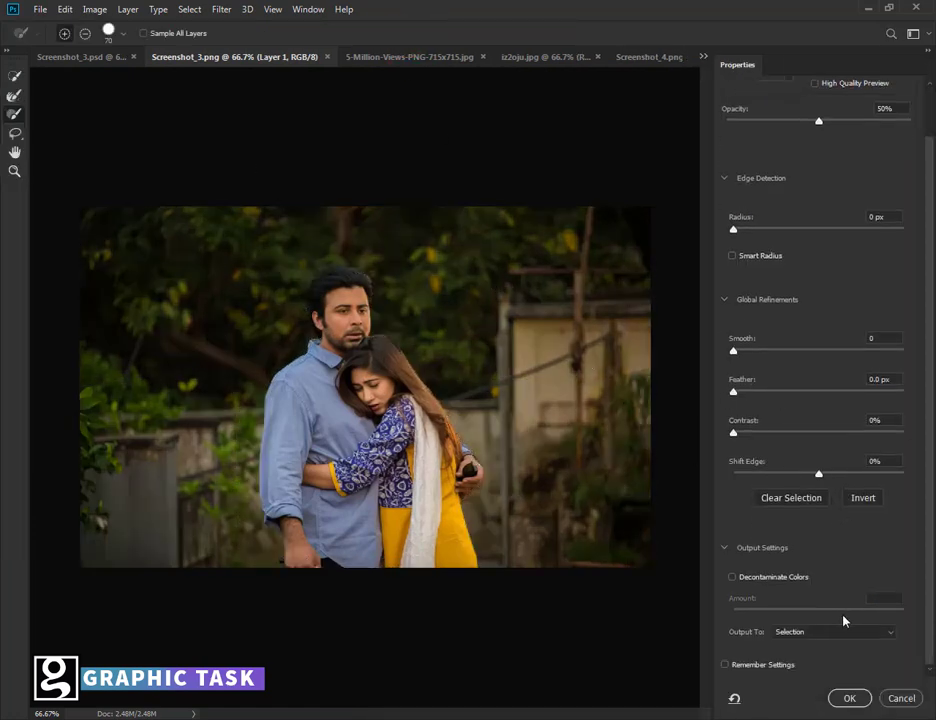
left_click(820, 640)
left_click(823, 679)
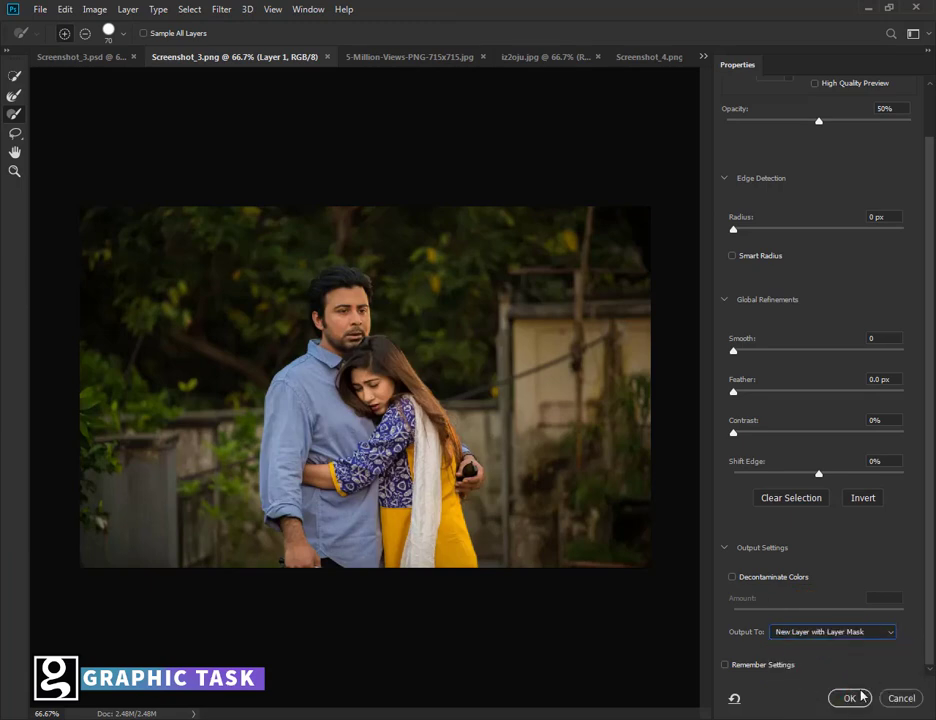
left_click(858, 697)
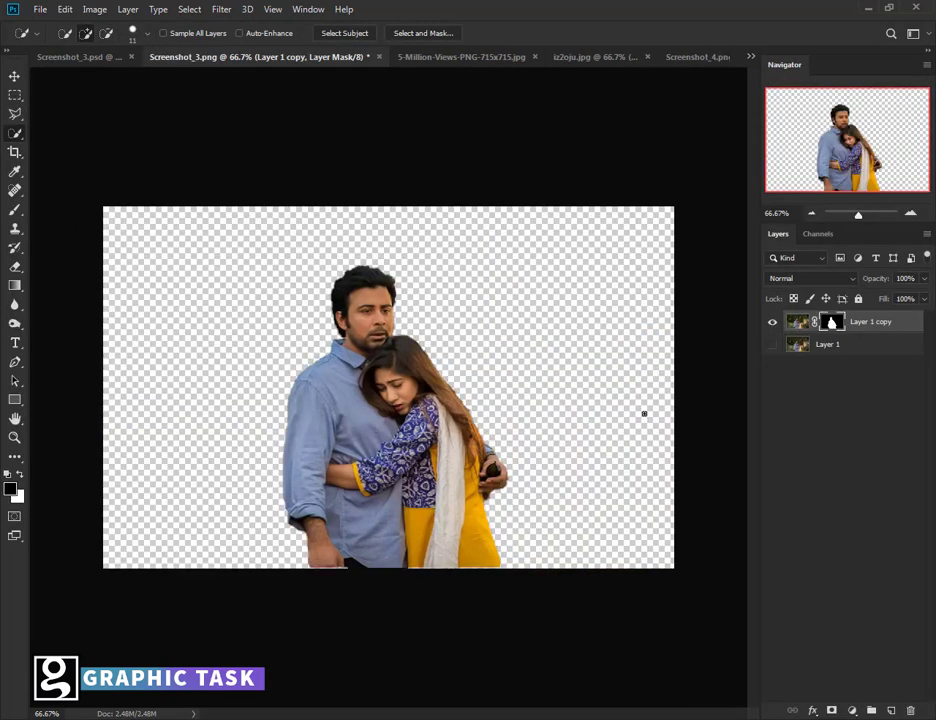
Step: Make the original Layer 1 visible again and select Layer 1 copy with the Move tool active
left_click(772, 346)
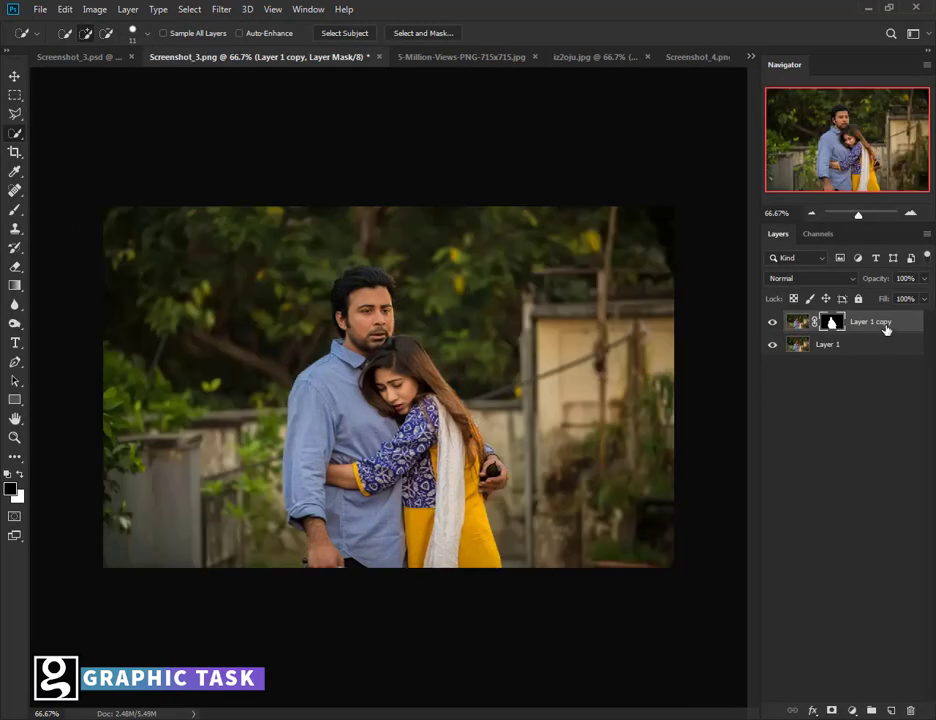
left_click(879, 345)
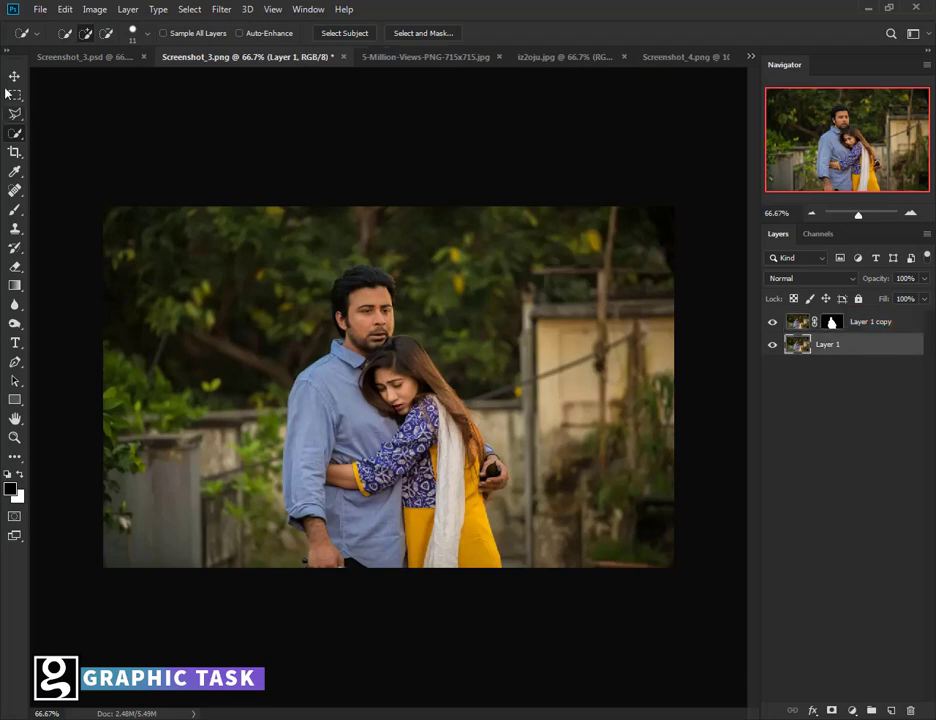
left_click(14, 76)
left_click(870, 328)
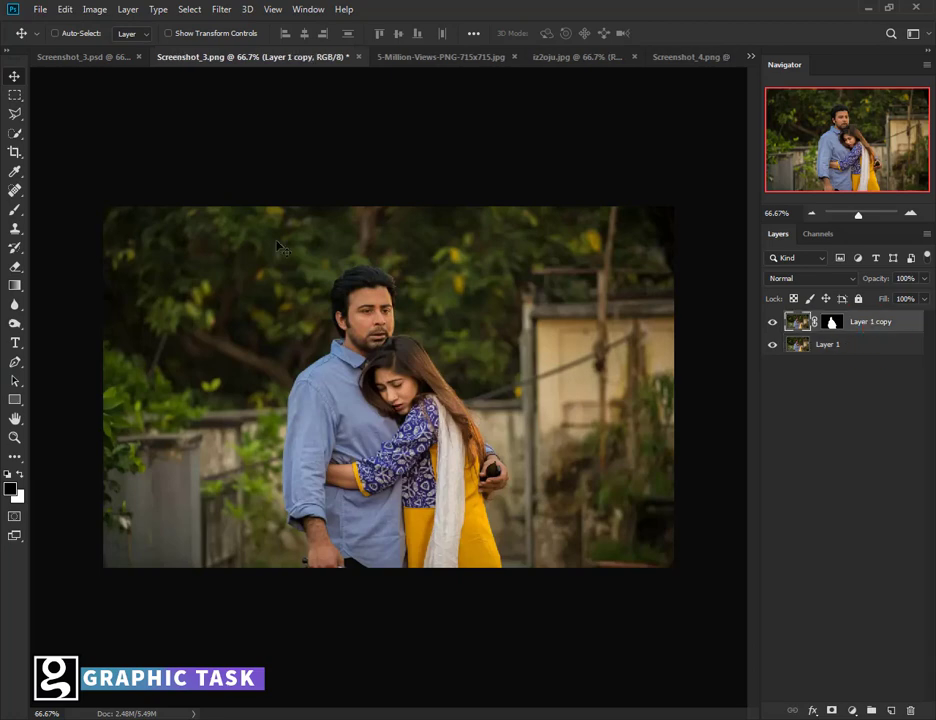
Step: Copy the pastel texture from iz2oju.jpg into Screenshot_3.png as the top layer covering the canvas, and close iz2oju.jpg
left_click(440, 56)
left_click(550, 56)
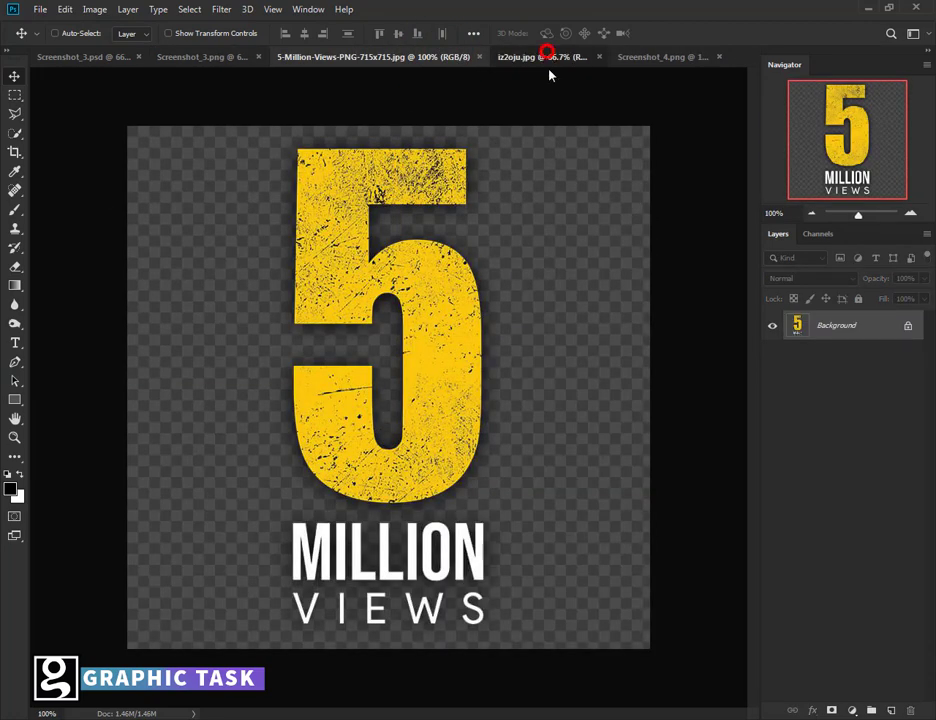
left_click_drag(505, 381, 378, 399)
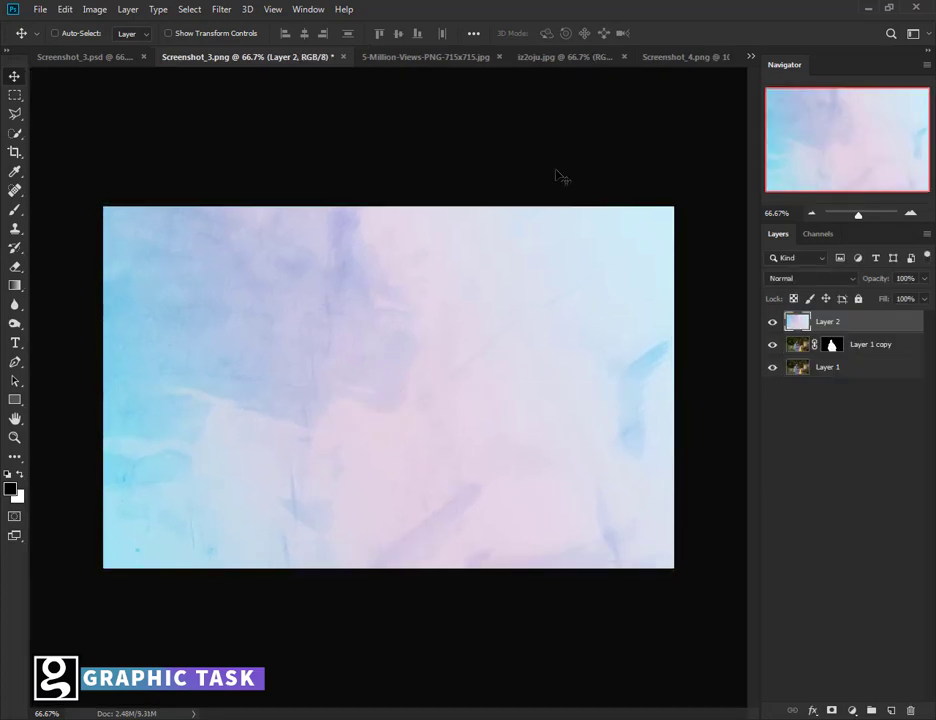
left_click(600, 56)
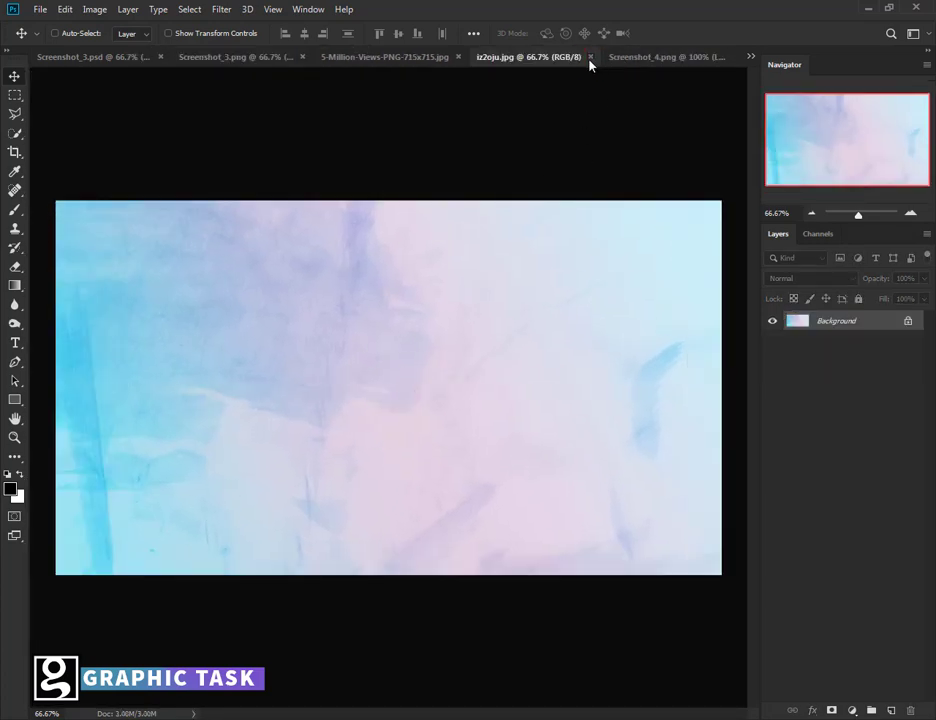
left_click(590, 57)
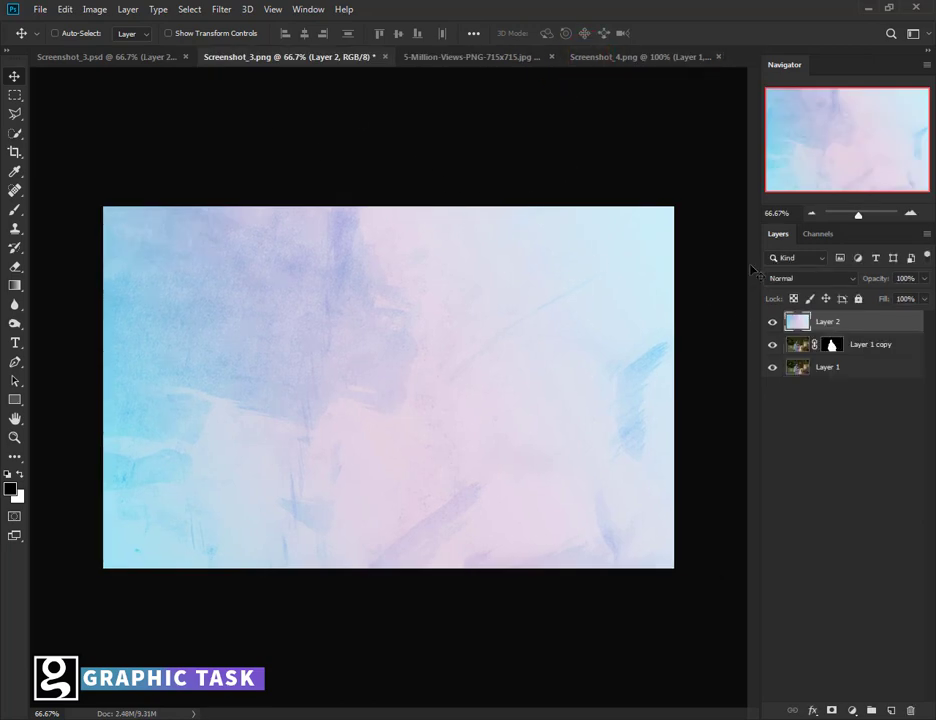
Step: Set the texture layer's blend mode to Hard Light and its opacity to 36%
left_click(800, 279)
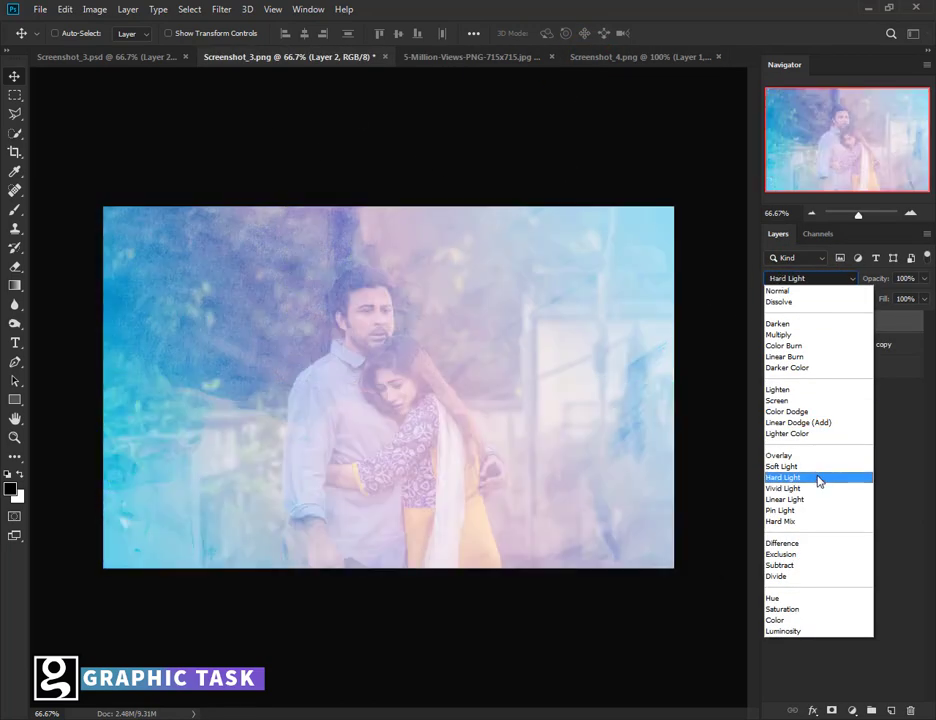
left_click(819, 477)
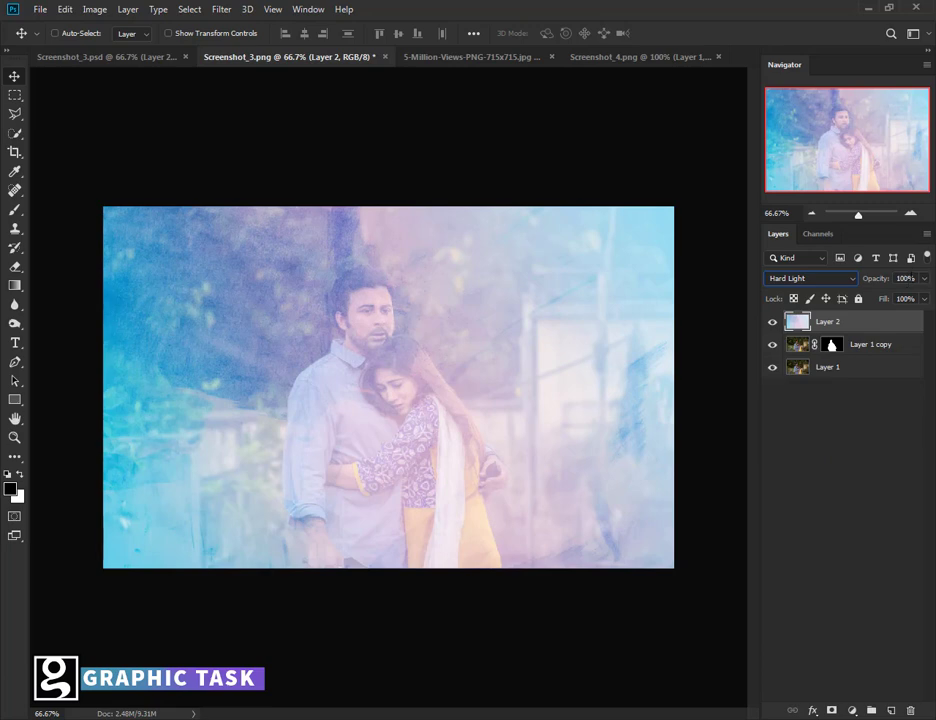
left_click_drag(887, 283, 876, 284)
type("36")
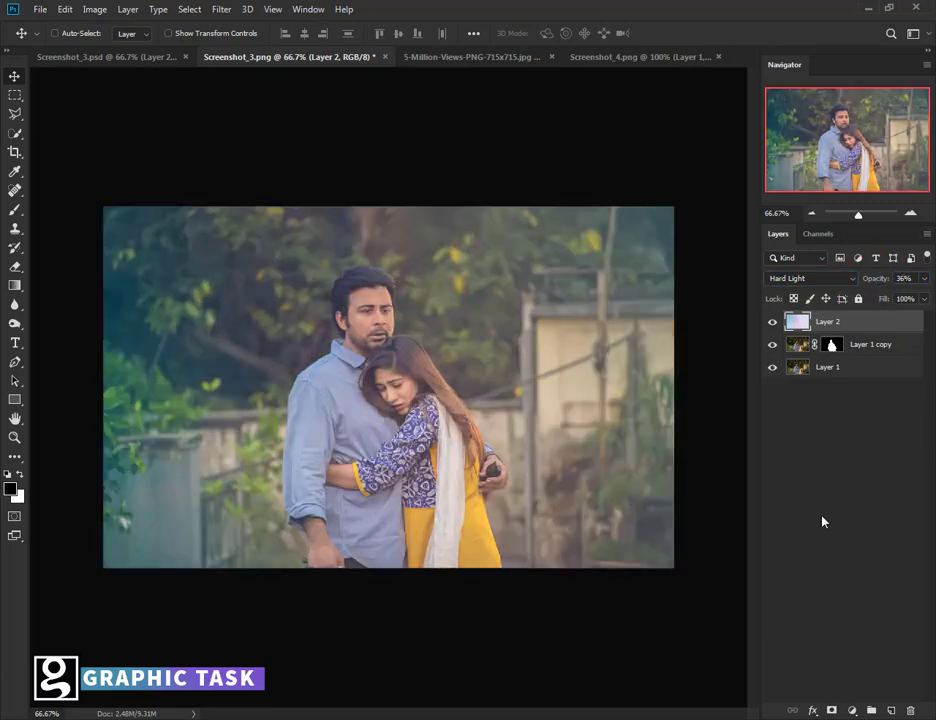
Step: Add a layer mask to the texture layer and paint the couple out in black with a 200 px soft brush
left_click(831, 710)
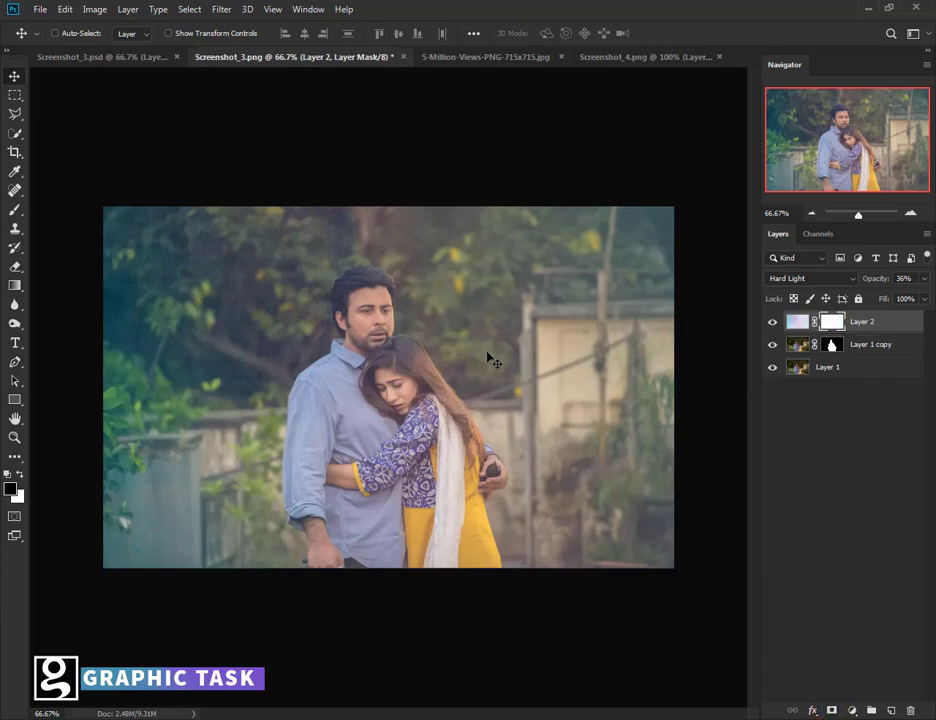
left_click(21, 210)
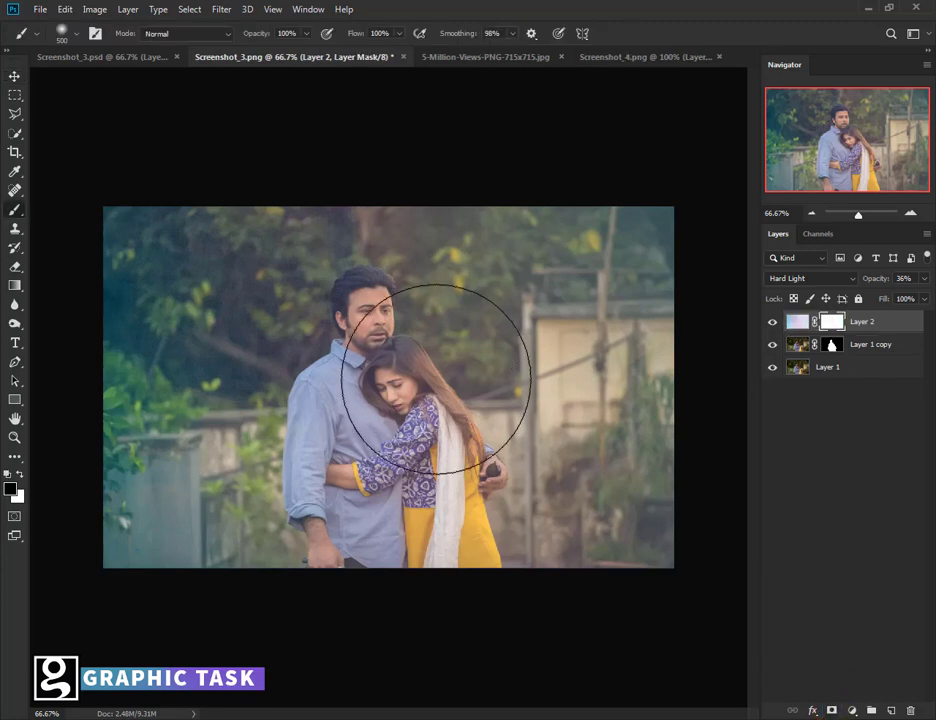
key("bracketleft")
key("bracketleft")
key("bracketleft")
key("bracketleft")
mouse_move(388, 388)
left_mouse_down()
mouse_move(324, 421)
mouse_move(358, 558)
mouse_move(420, 551)
mouse_move(446, 472)
mouse_move(387, 376)
mouse_move(358, 294)
mouse_move(380, 396)
mouse_move(458, 507)
mouse_move(310, 532)
left_mouse_up()
key("x")
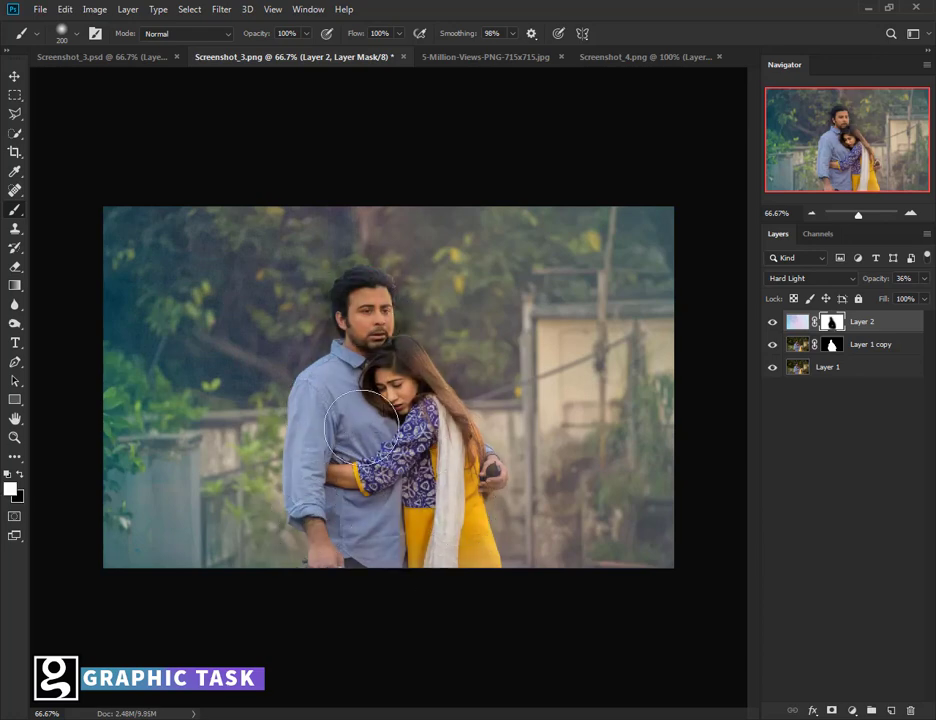
Step: Paint white on the texture layer's mask around the couple's outline to restore the background tint, and reduce the brush to 125 px
mouse_move(325, 250)
left_mouse_down()
mouse_move(433, 315)
mouse_move(428, 308)
mouse_move(484, 335)
mouse_move(521, 374)
left_mouse_up()
left_click_drag(361, 240, 251, 402)
key("x")
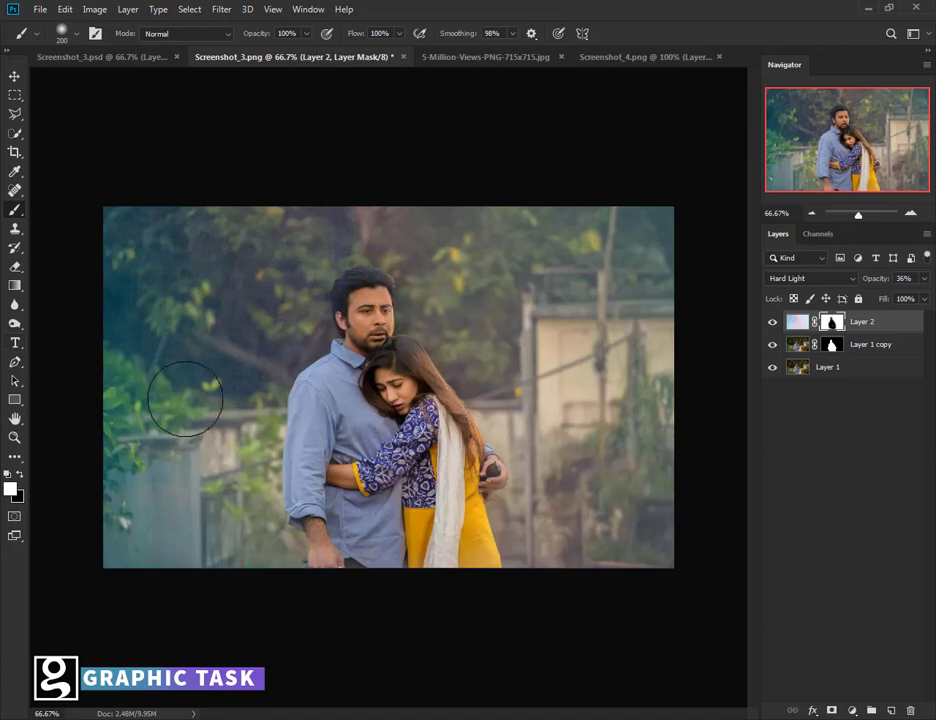
key("bracketleft")
key("bracketleft")
key("bracketleft")
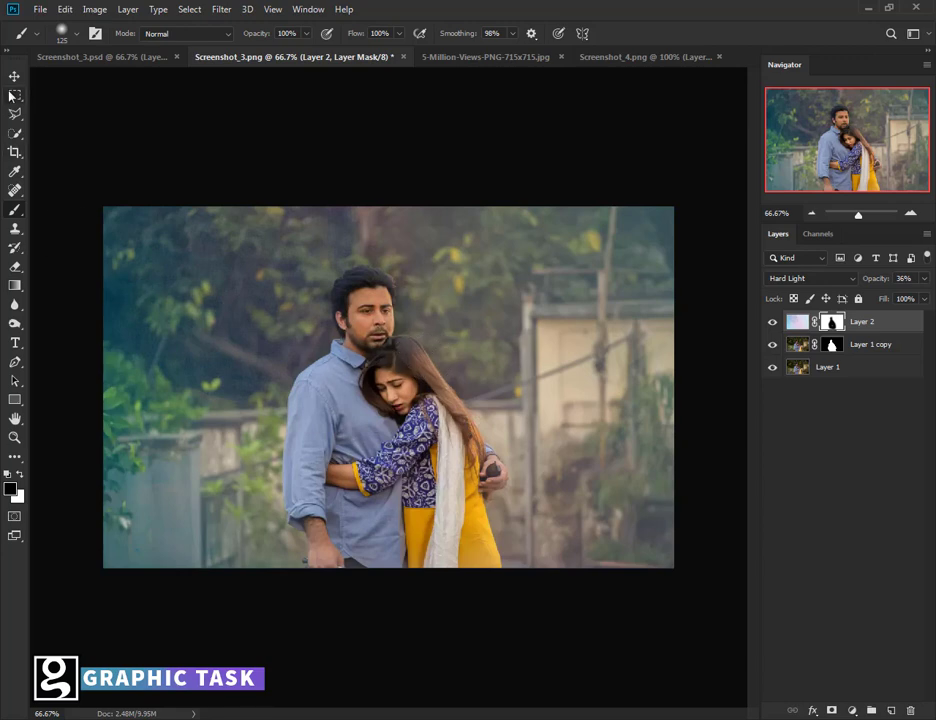
key("v")
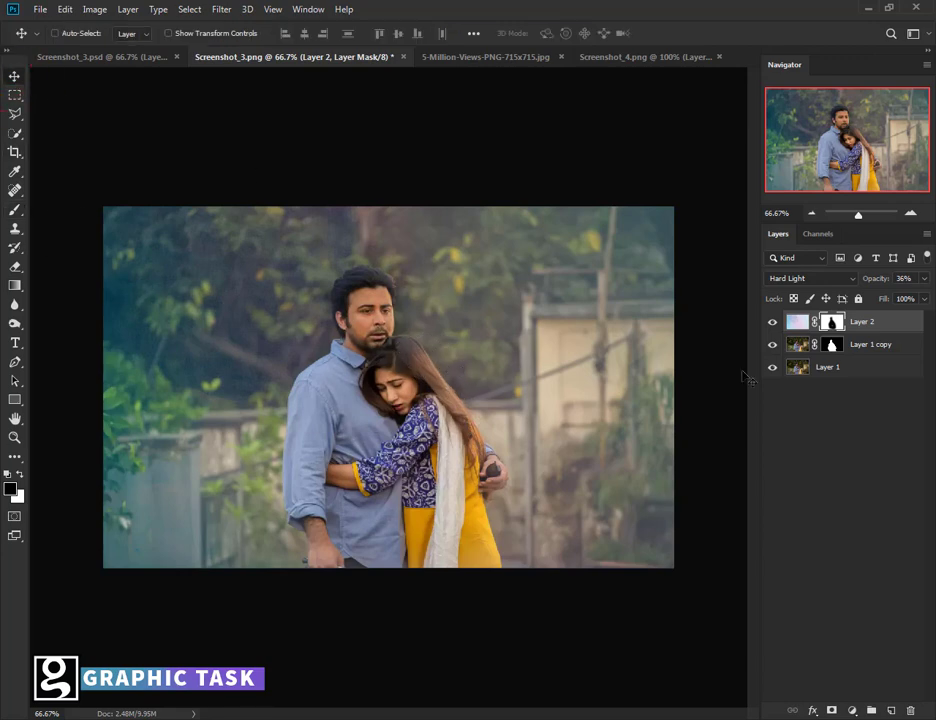
Step: Add a Hue/Saturation adjustment layer above the texture layer and apply its Old Style preset
left_click(853, 710)
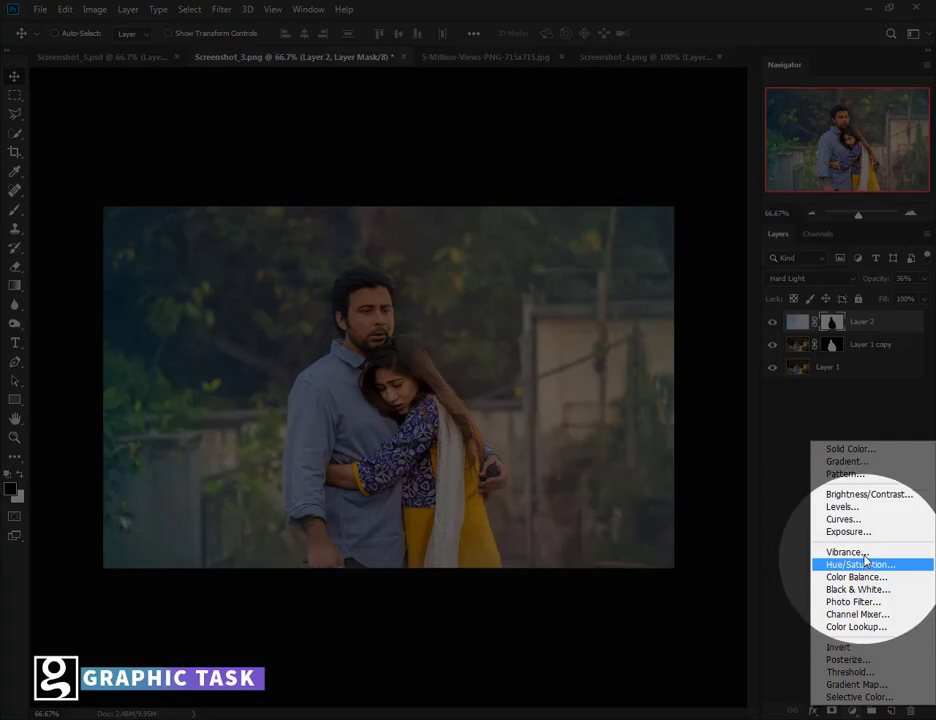
left_click(858, 565)
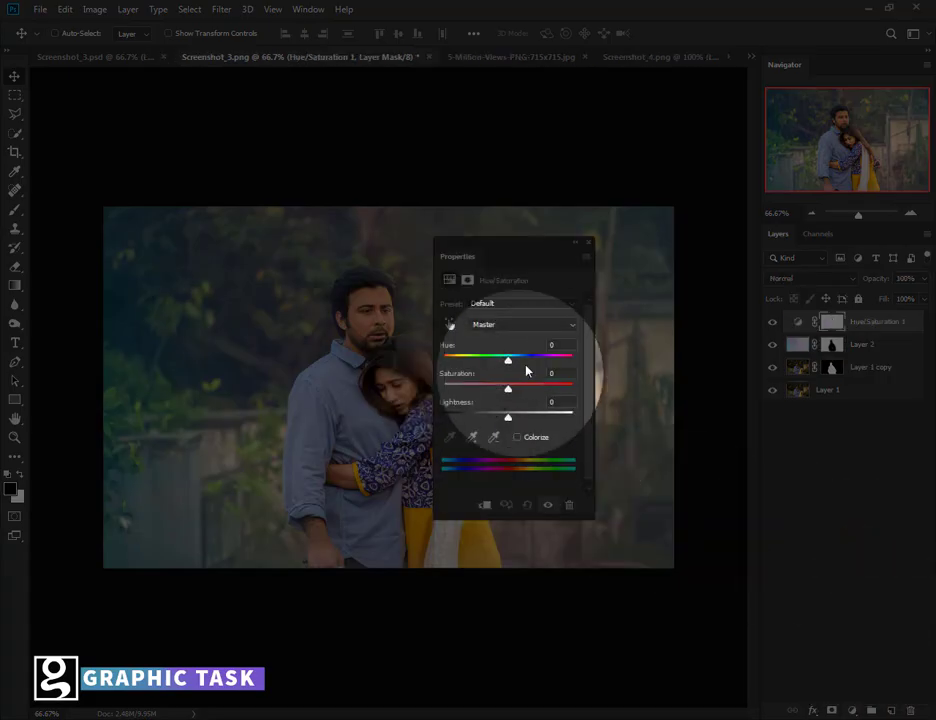
left_click(509, 325)
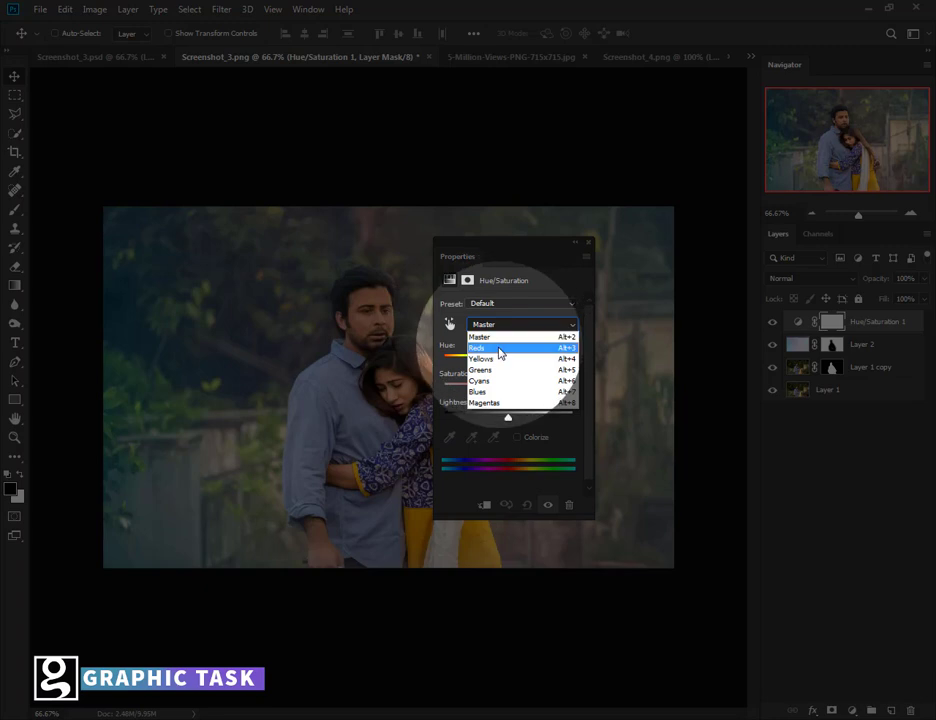
left_click(500, 322)
left_click(500, 303)
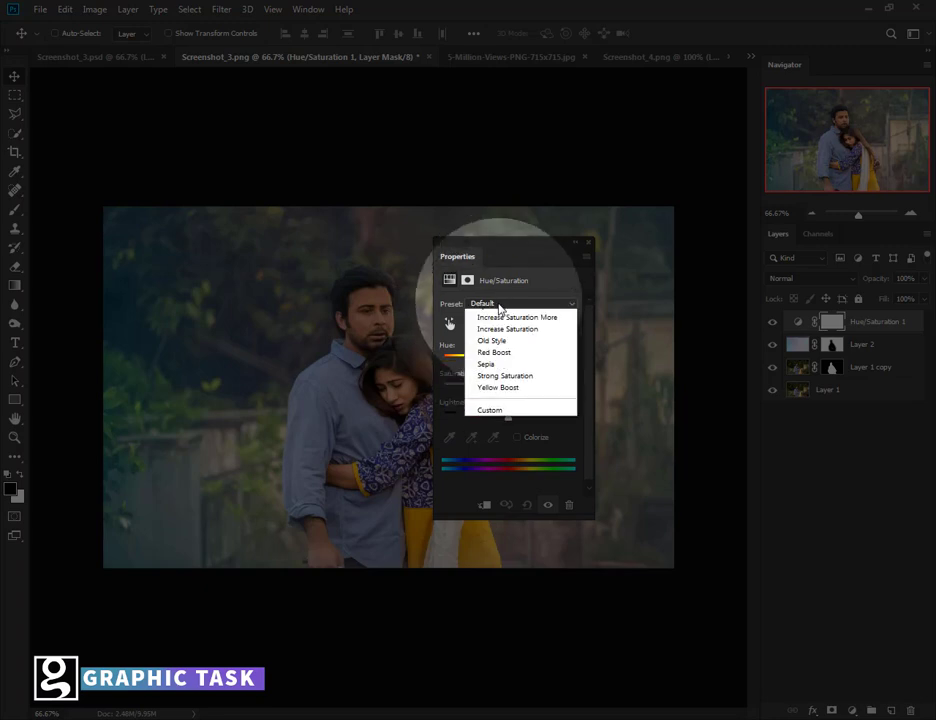
left_click(503, 376)
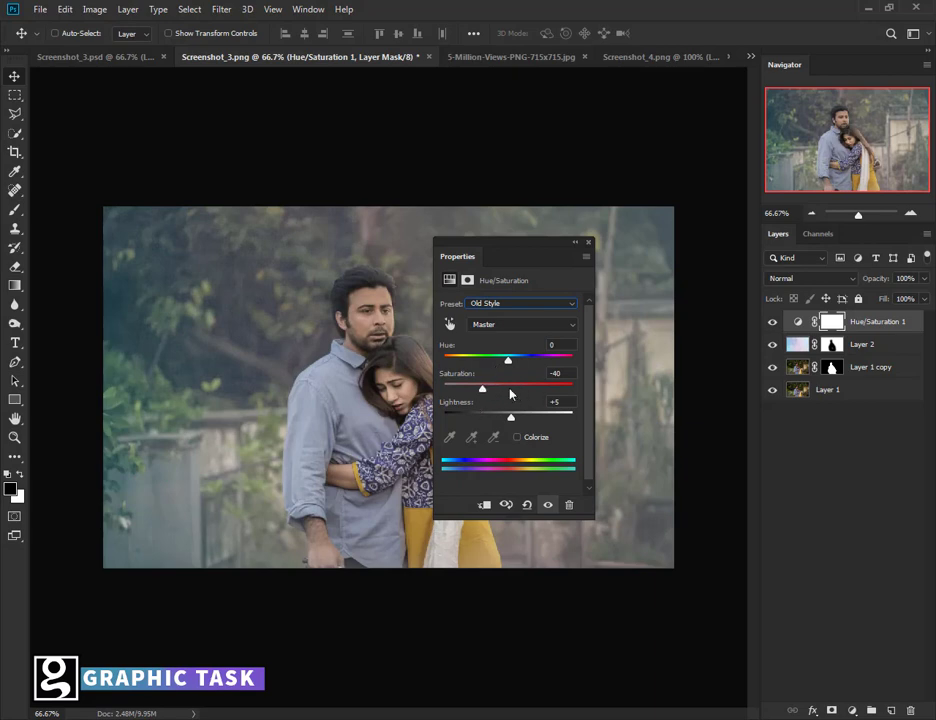
Step: Lower the Hue/Saturation adjustment layer's opacity to 86%
left_click(589, 243)
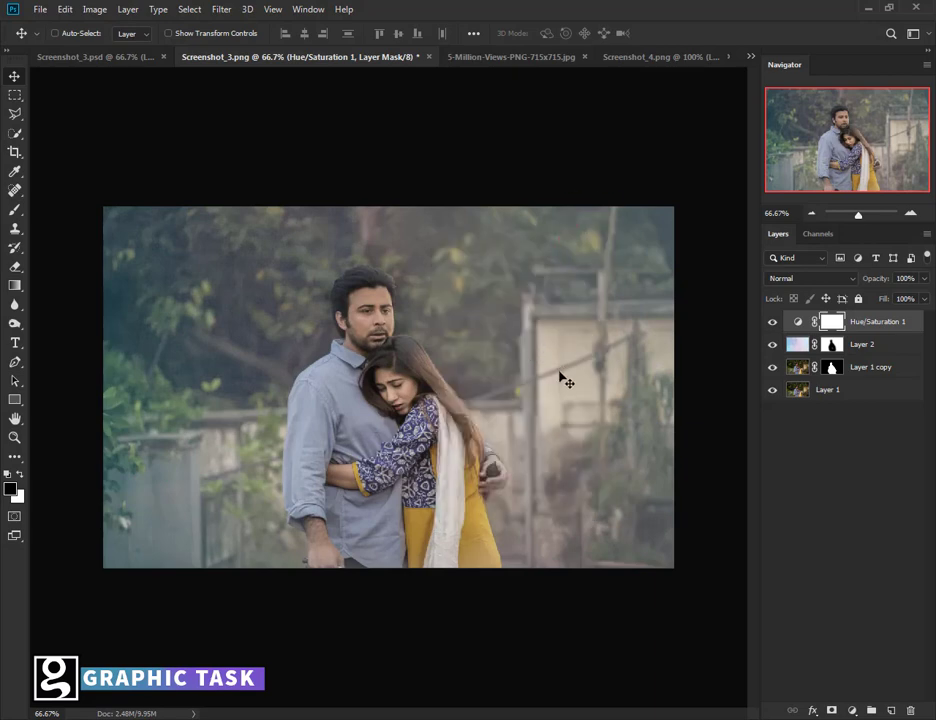
left_click(872, 282)
Step: Paint white with a 60 px brush on the texture layer's mask beside the man's face and above his hair
left_click(860, 350)
left_click(831, 345)
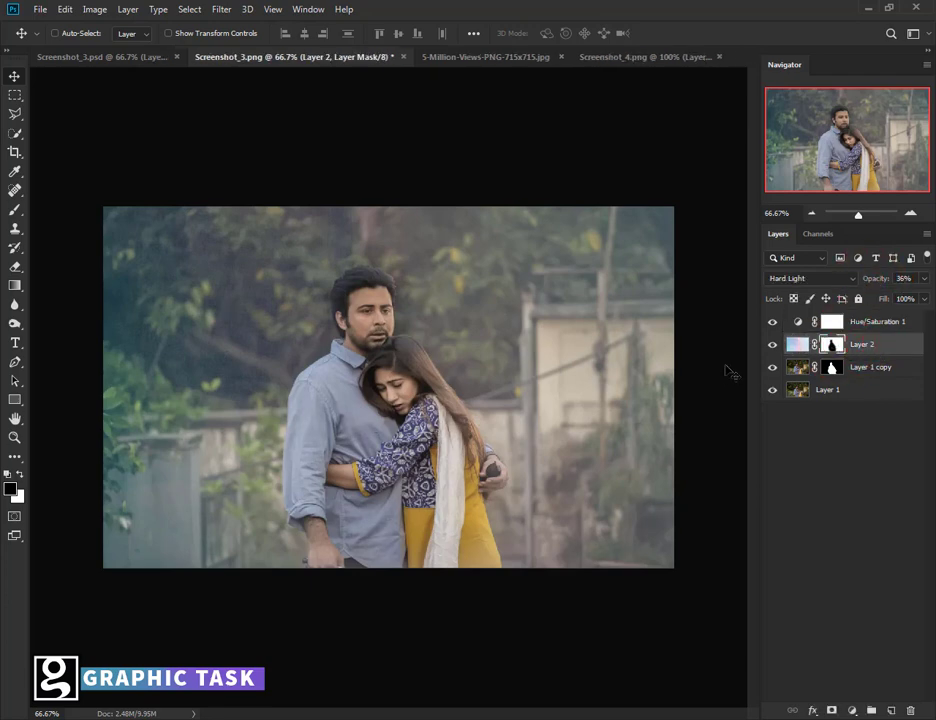
key("ctrl+1")
key("ctrl+plus")
left_click_drag(478, 303, 475, 510)
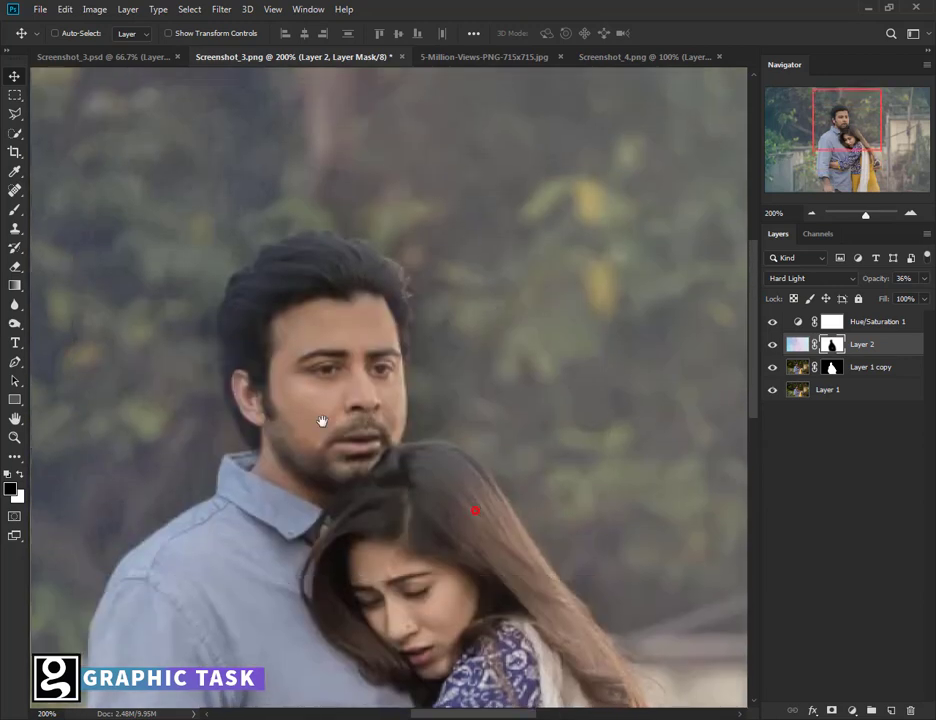
left_click(17, 212)
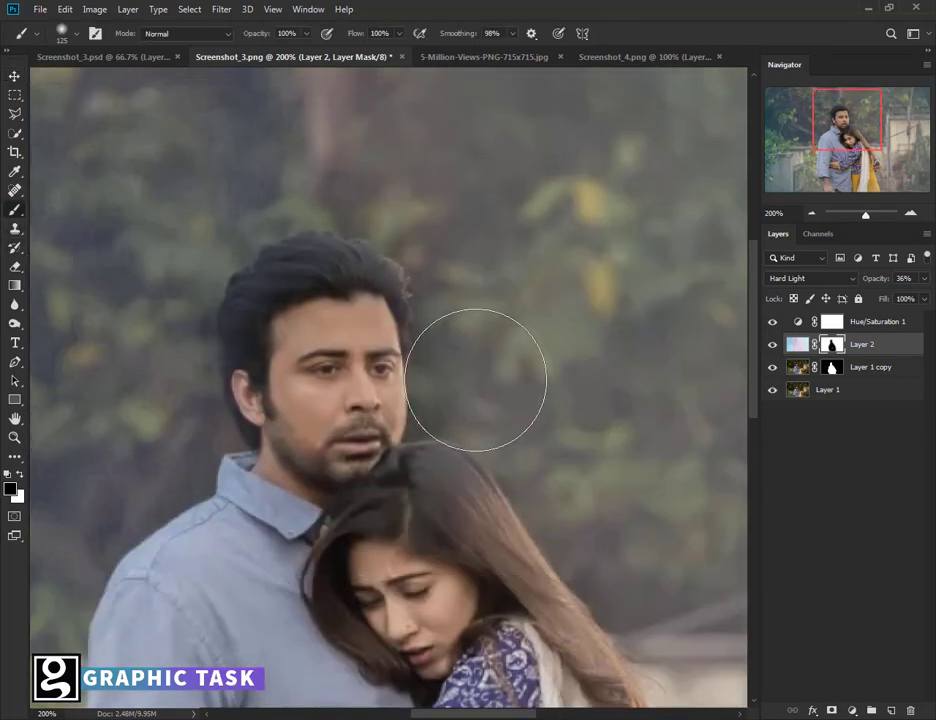
key("bracketleft")
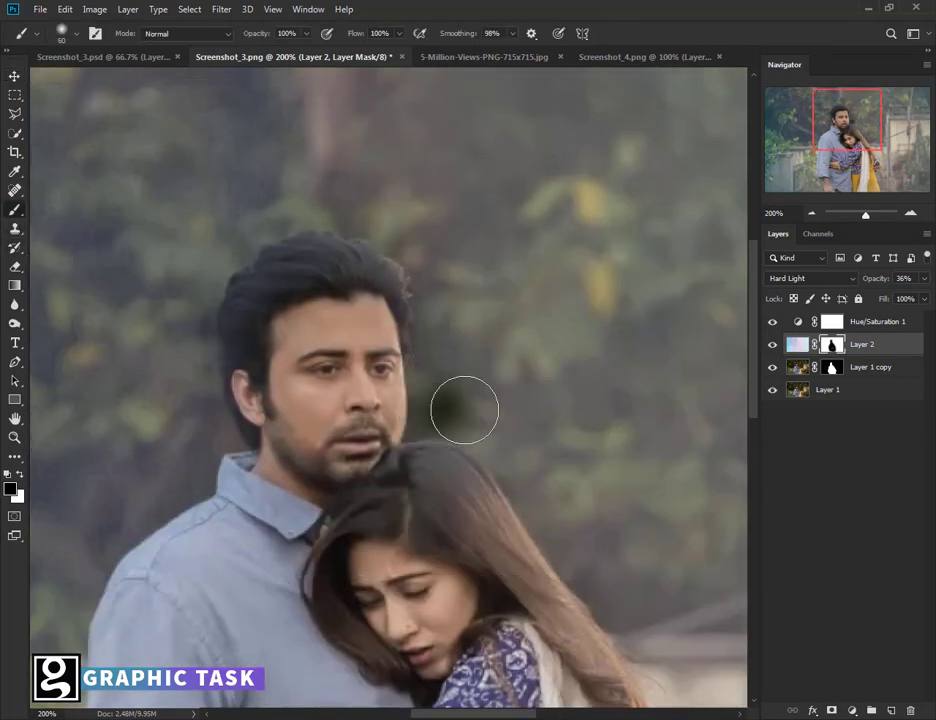
left_click(21, 475)
left_click_drag(440, 413, 428, 411)
left_click(307, 196)
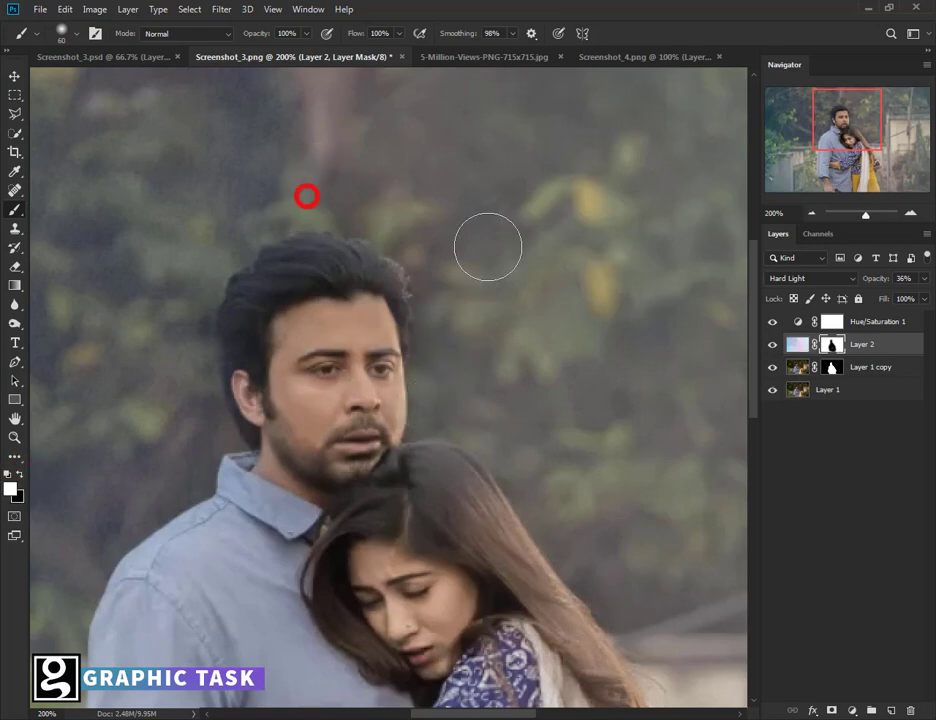
key("ctrl+minus")
key("ctrl+minus")
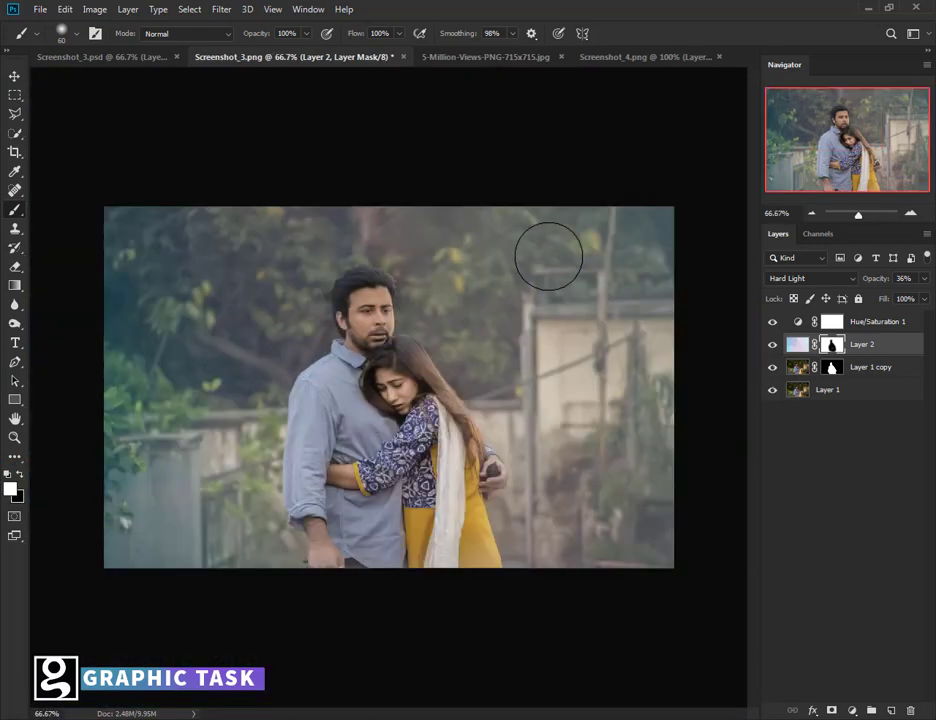
left_click(15, 76)
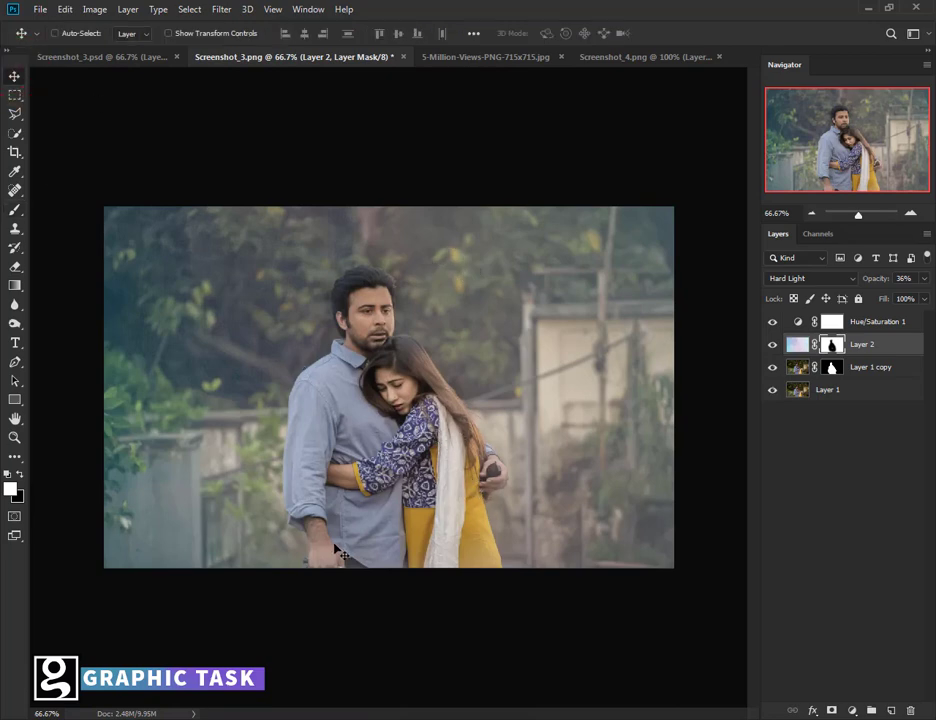
Step: Add a gradient fill layer above the Hue/Saturation layer, running linearly at 90° from light blue (#61c5ff) to transparent
left_click(877, 321)
left_click(852, 710)
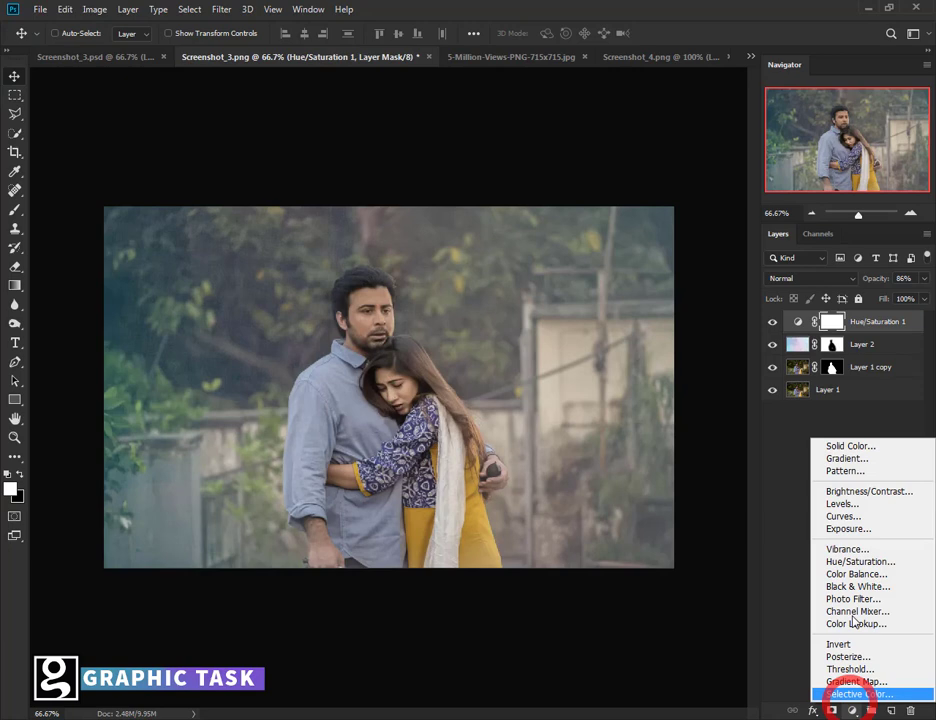
left_click(829, 459)
left_click(440, 190)
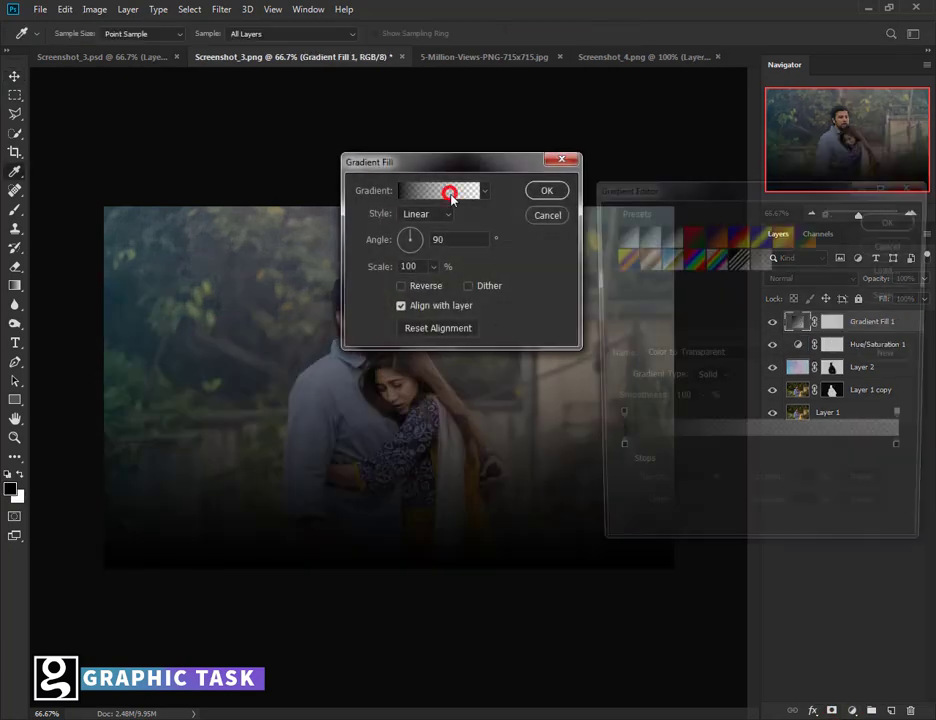
left_click(613, 456)
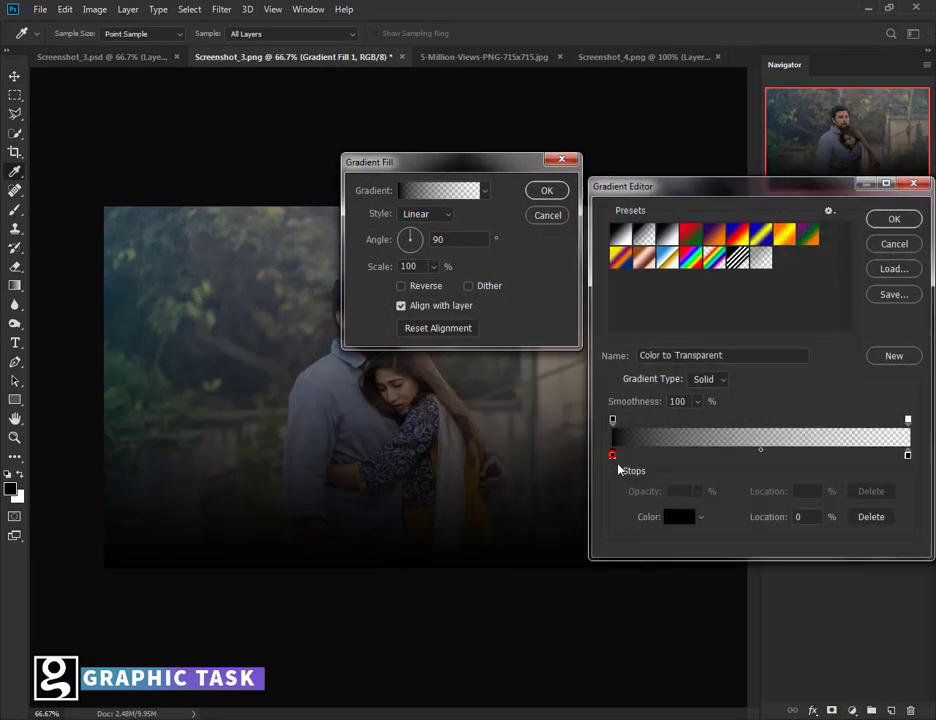
left_click(675, 518)
left_click(753, 548)
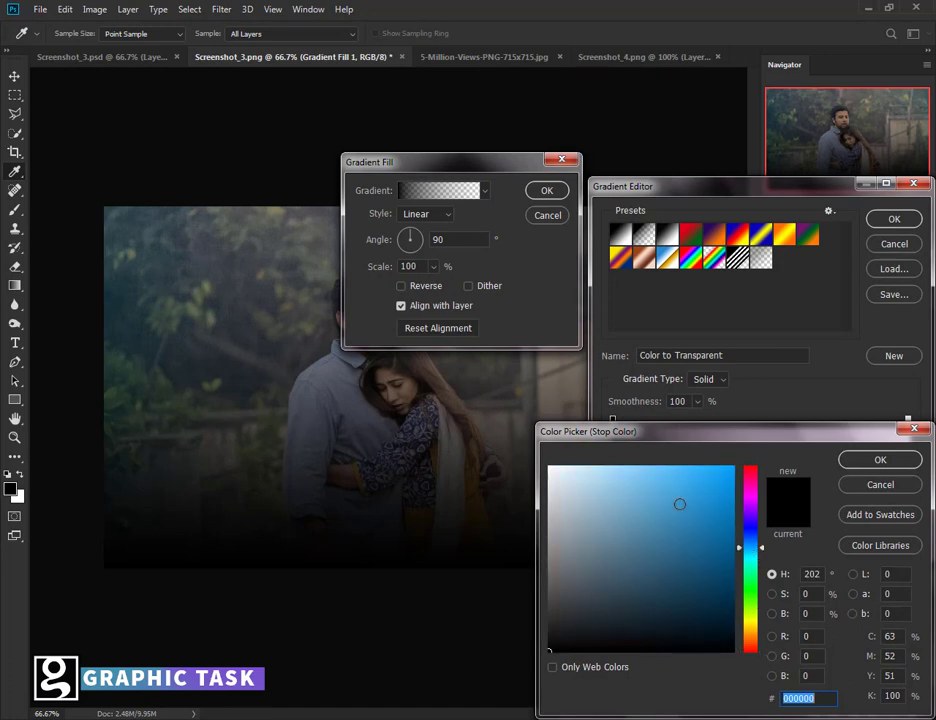
mouse_move(679, 503)
left_mouse_down()
mouse_move(677, 448)
mouse_move(668, 466)
left_mouse_up()
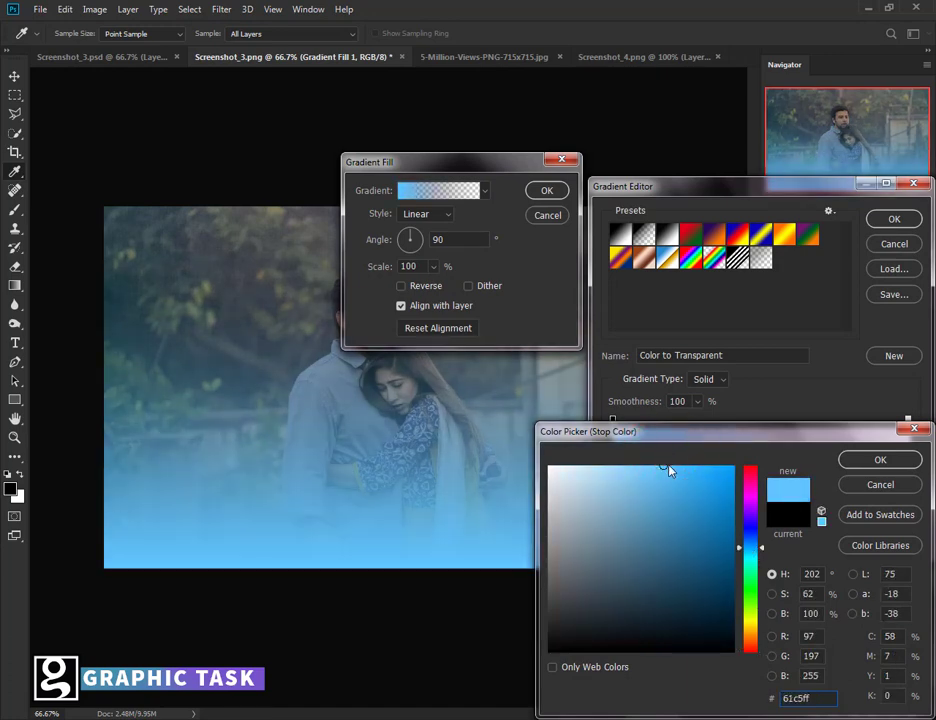
left_click(880, 459)
left_click(894, 219)
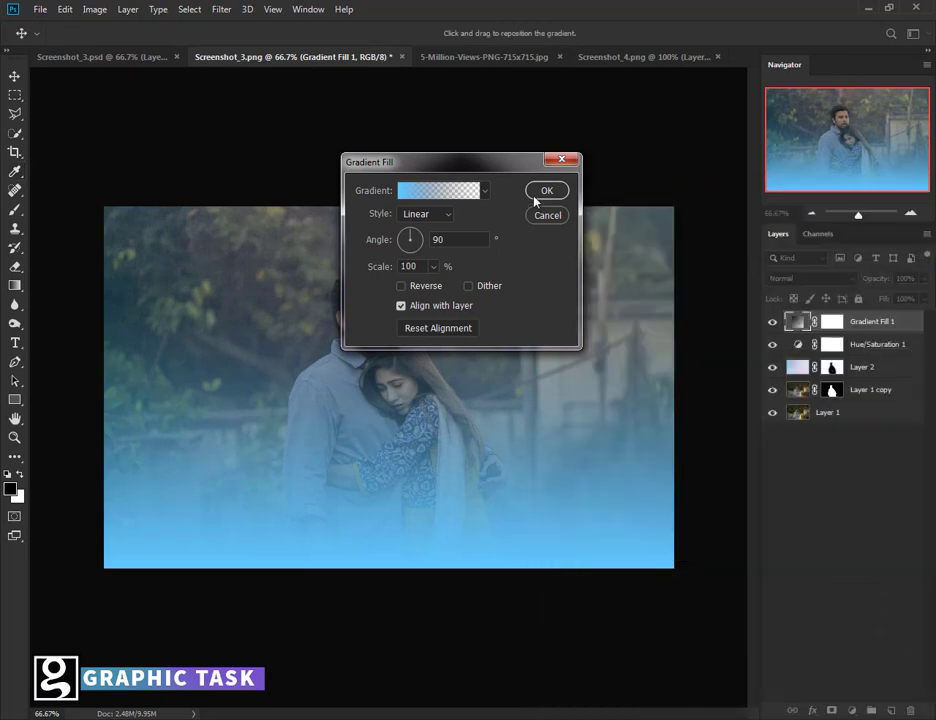
left_click(539, 195)
Step: Lower the blue gradient fill layer's opacity to 53%
left_click_drag(871, 283, 856, 287)
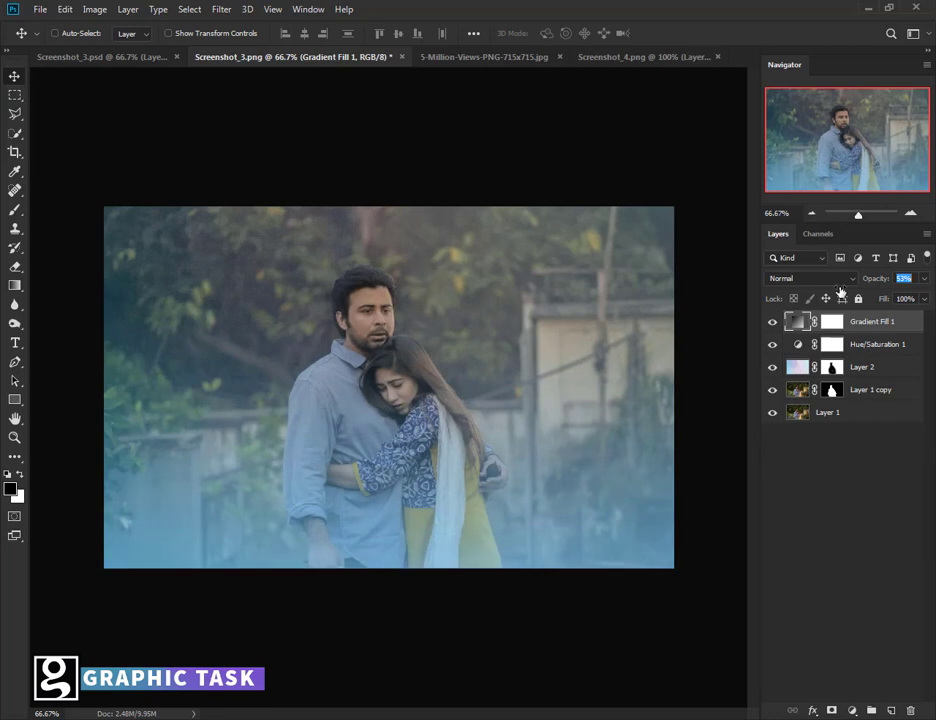
left_click(838, 287)
Step: Add a second gradient fill layer directly above the bottom photo layer, Layer 1
left_click(885, 370)
left_click(852, 394)
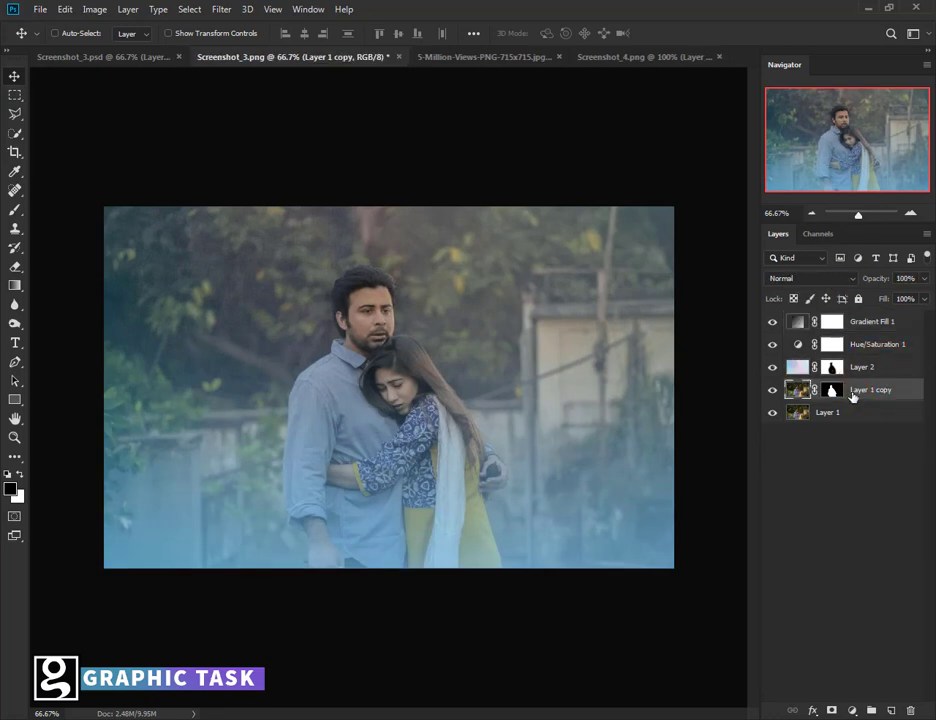
left_click(858, 412)
left_click(853, 710)
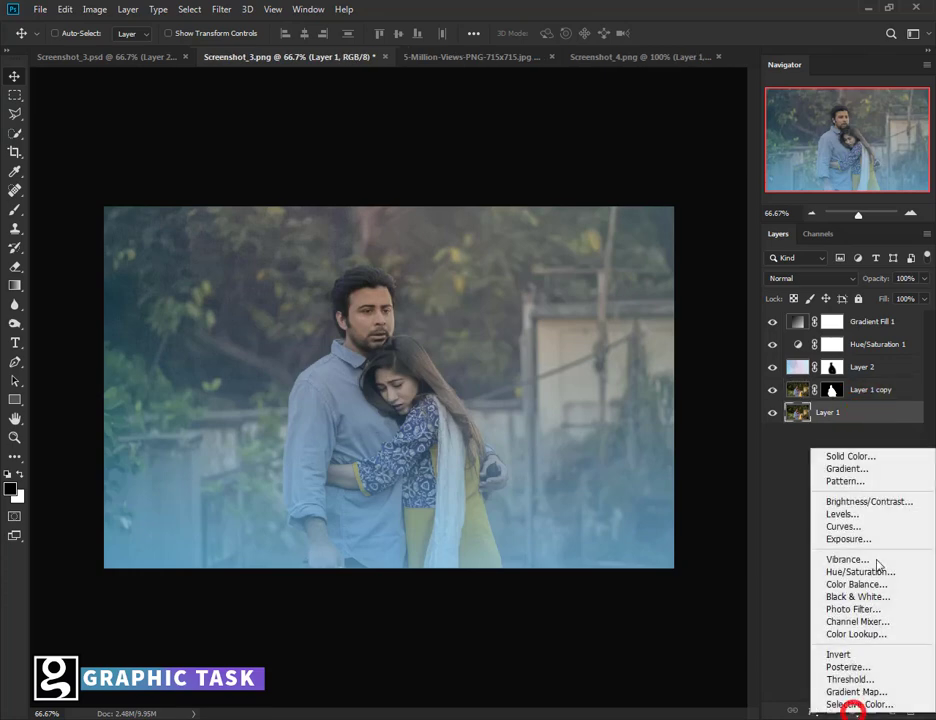
left_click(860, 468)
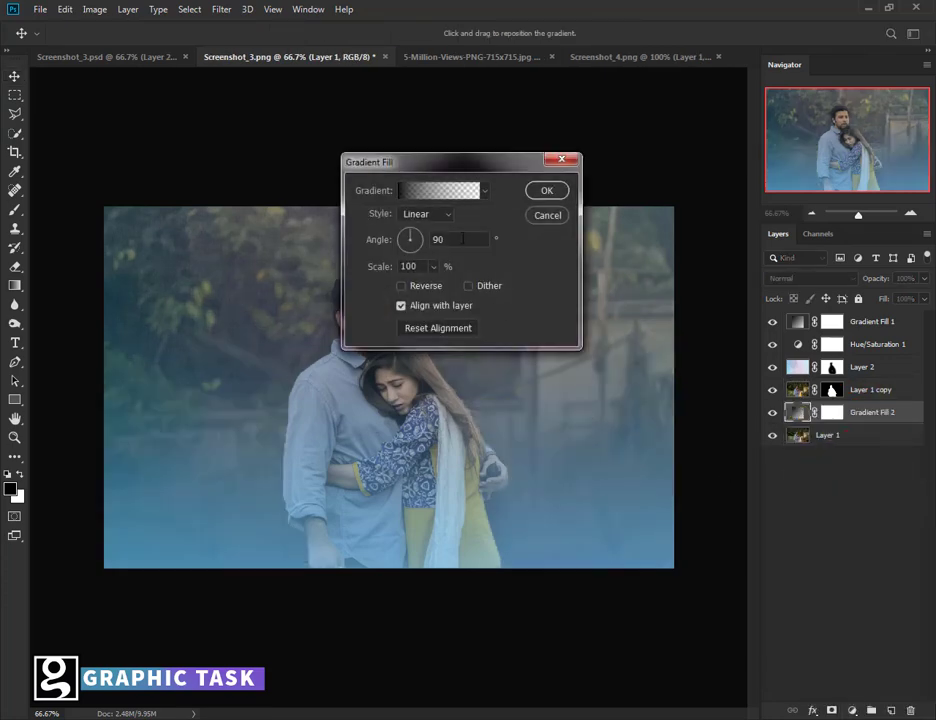
Step: Set the new gradient's starting colour to bright red, fading to transparent, and accept the fill
left_click(430, 190)
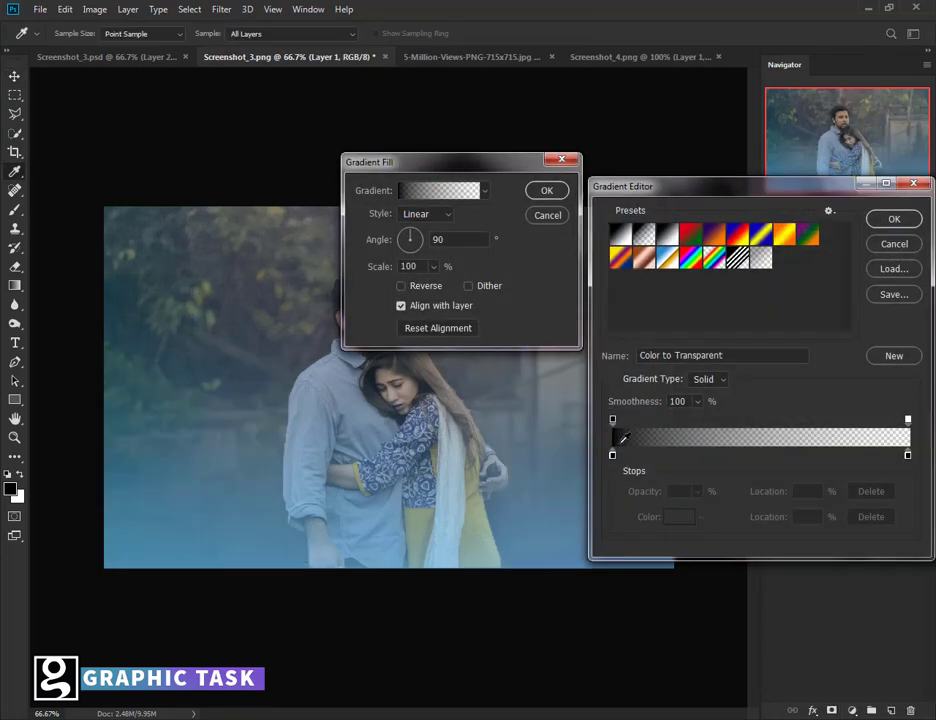
left_click(612, 455)
left_click(679, 516)
left_click(679, 466)
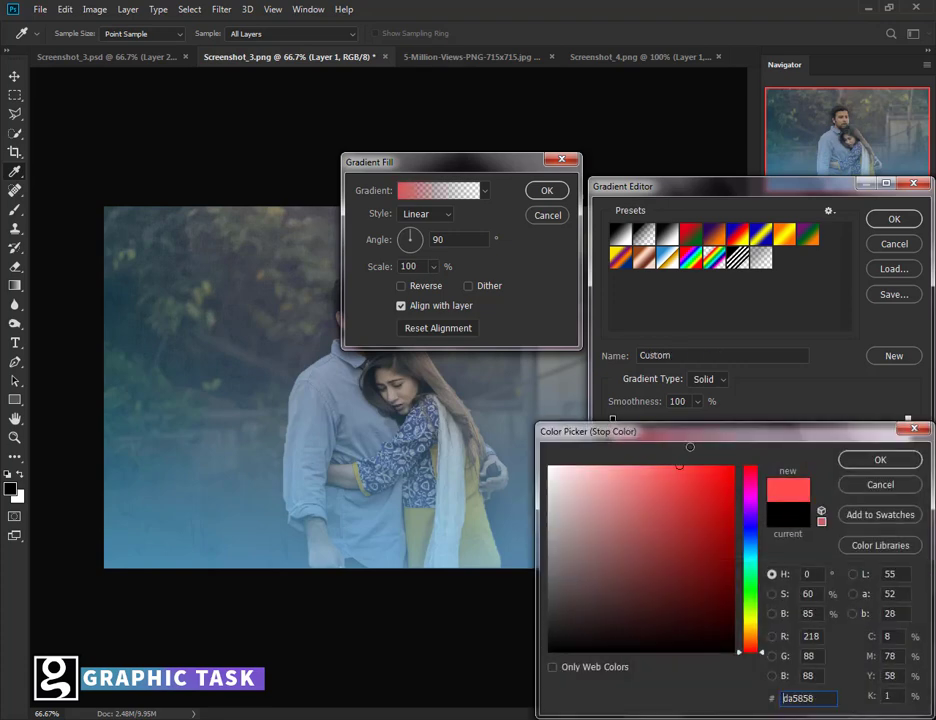
left_click_drag(690, 447, 736, 424)
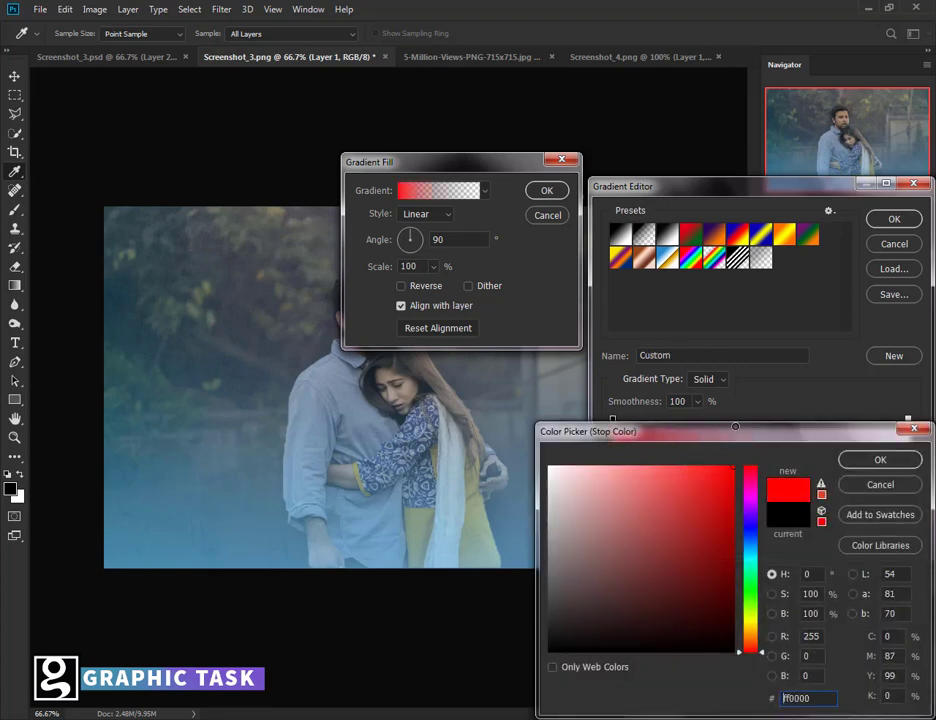
left_click(880, 459)
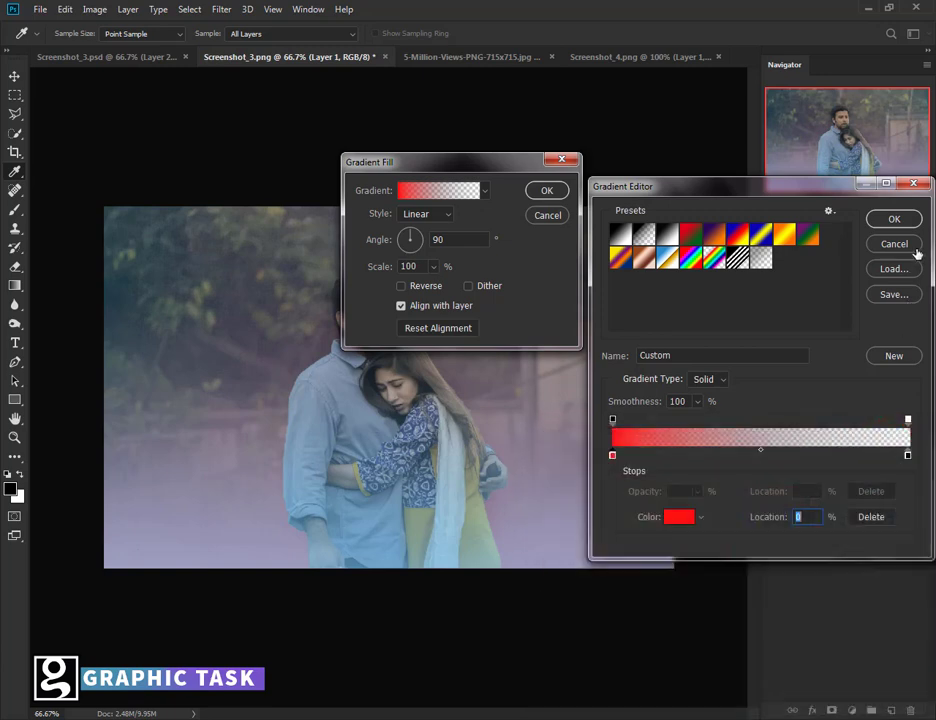
left_click(894, 221)
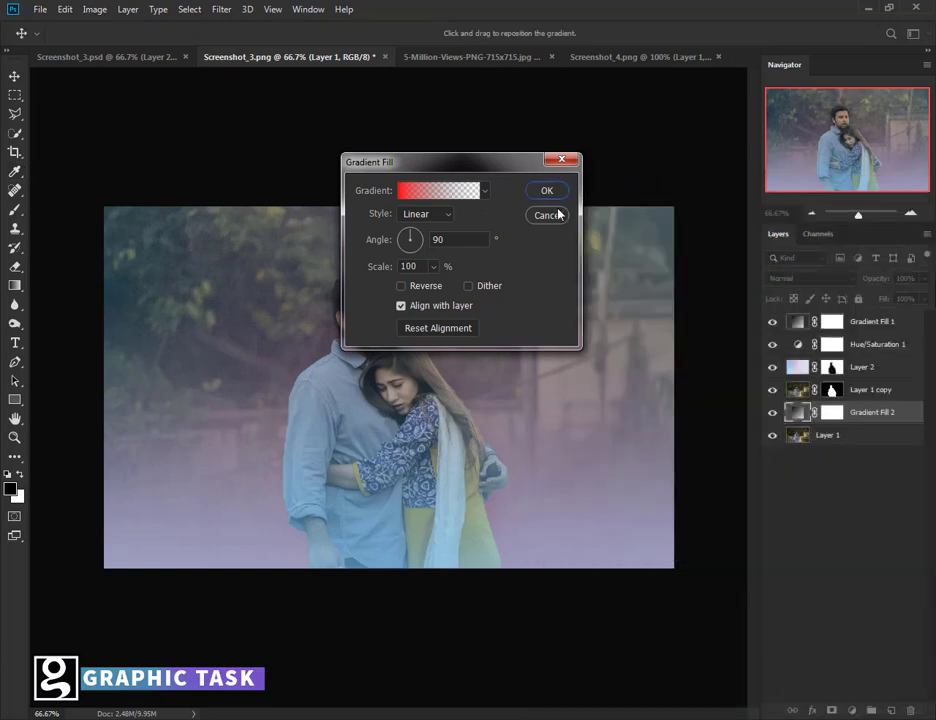
left_click(558, 214)
Step: Try to free-transform the red gradient fill layer, and rasterize it
key("ctrl+t")
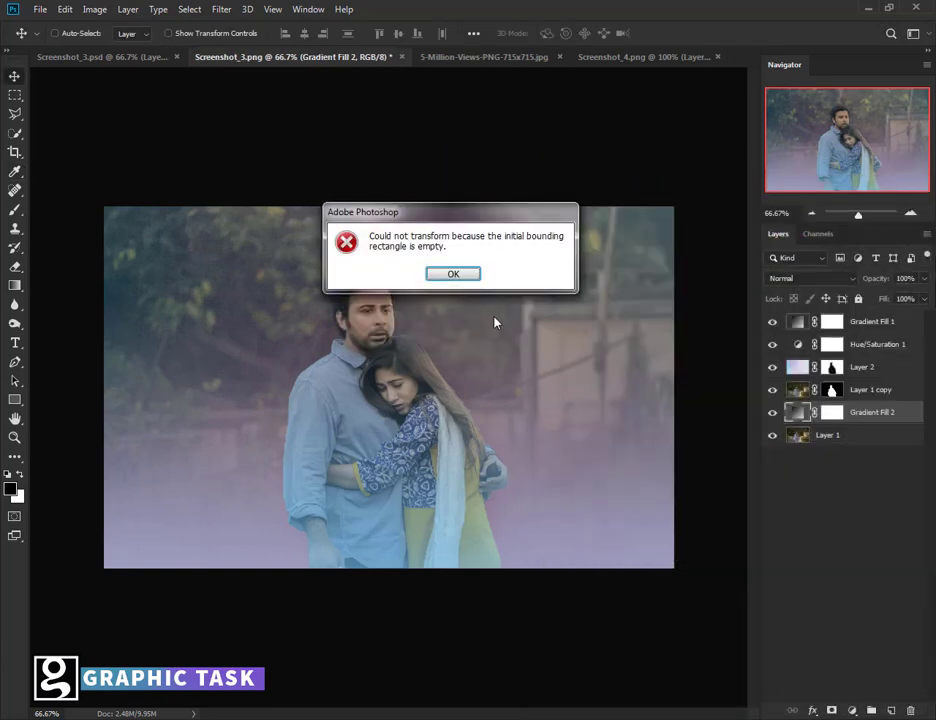
left_click(463, 279)
right_click(880, 414)
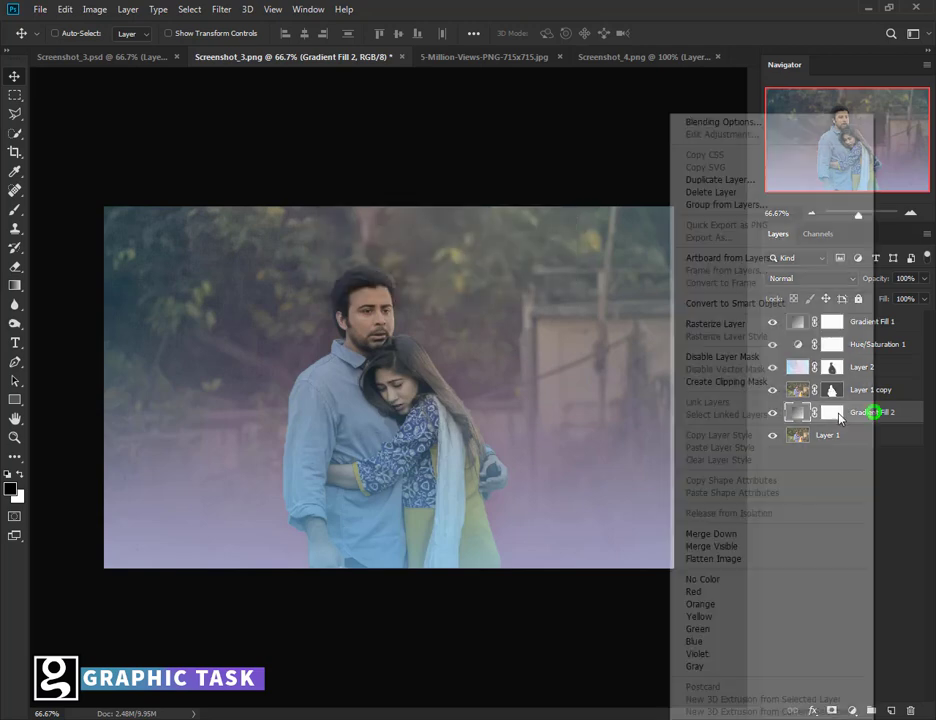
left_click(722, 323)
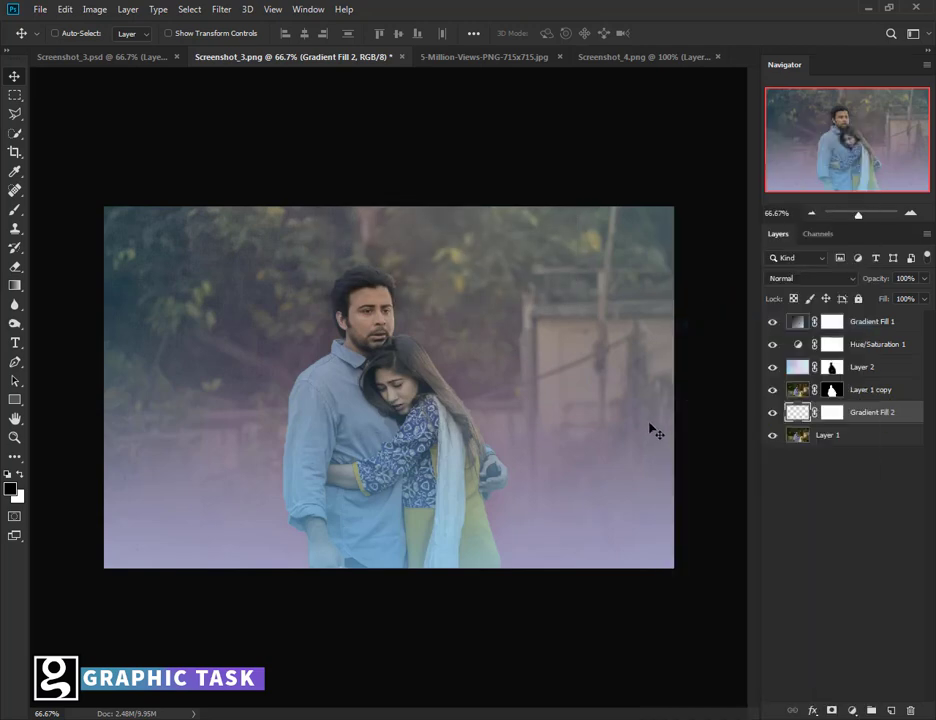
Step: Rotate the rasterized red gradient 90° clockwise and flip it horizontally
key("ctrl+t")
right_click(598, 413)
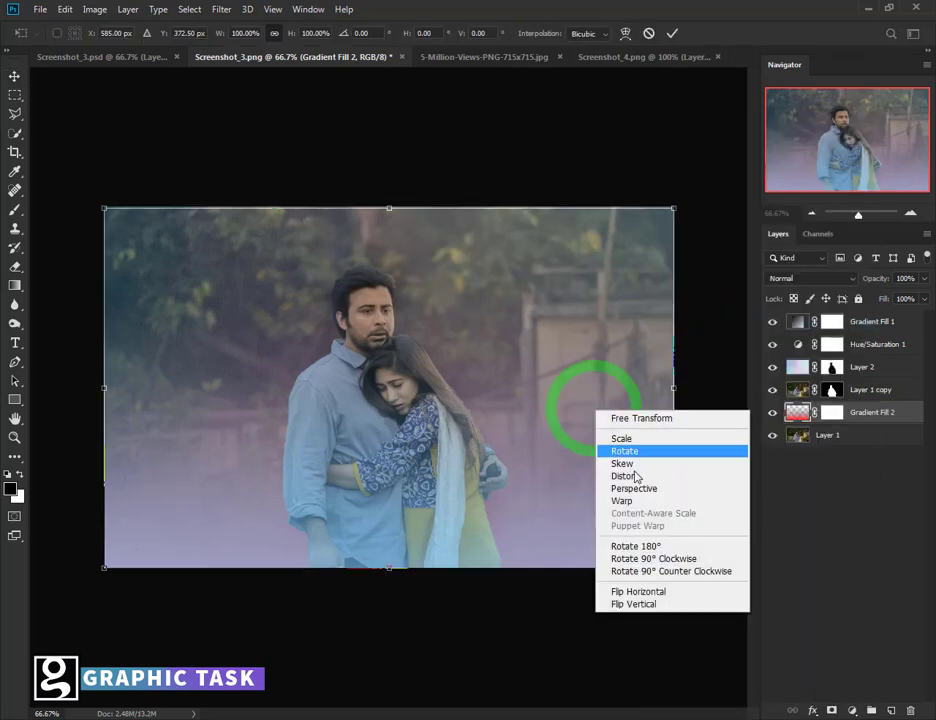
left_click(661, 560)
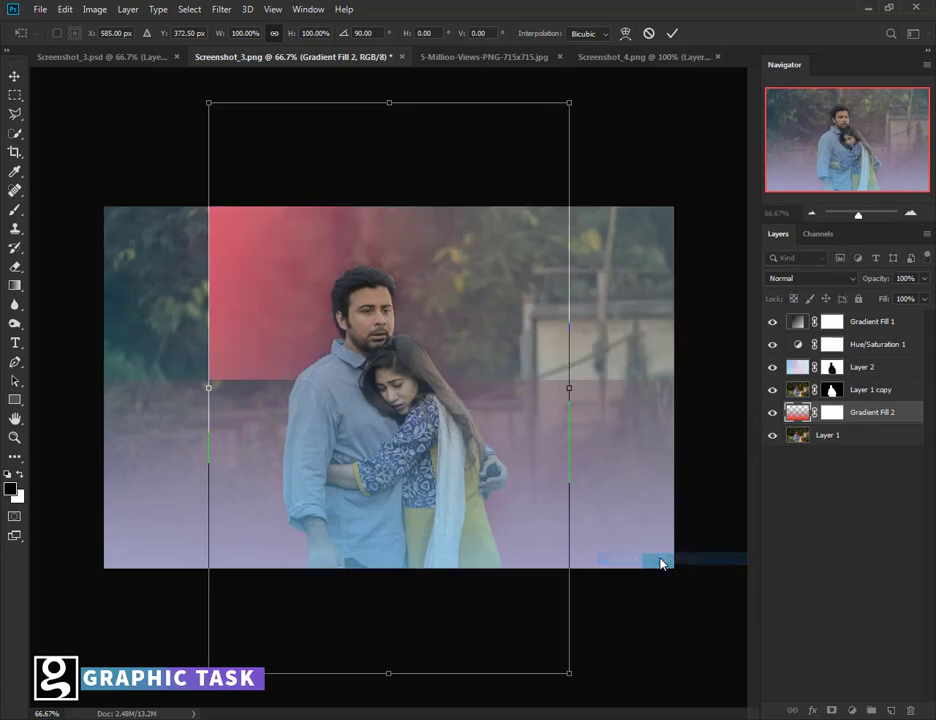
right_click(440, 410)
left_click(512, 585)
Step: Move the red gradient over the photo's right side, apply the transform, and set the layer's opacity to 62%
left_click_drag(468, 412, 571, 412)
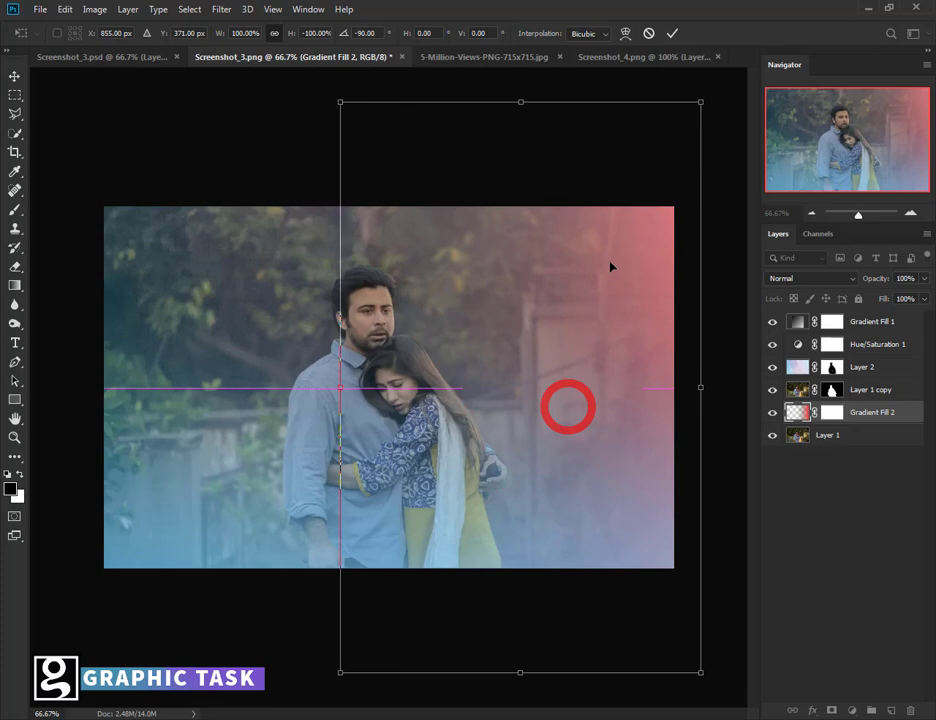
left_click(673, 32)
left_click_drag(883, 281, 851, 280)
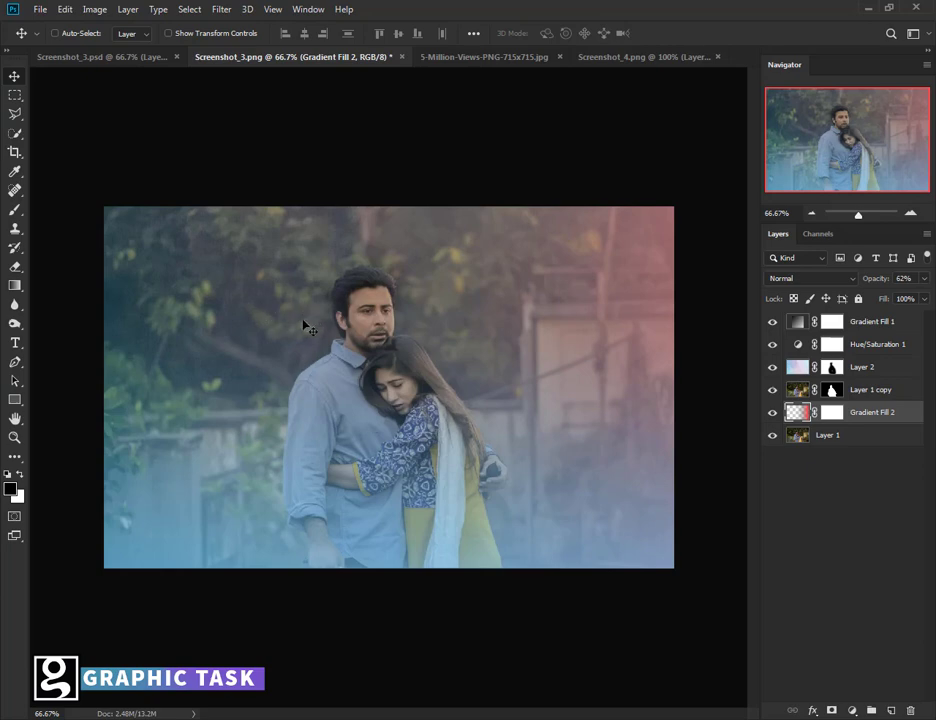
Step: Copy the 5 Million Views image into the couple composite as the topmost layer at the photo's left, and close its source document
left_click(466, 58)
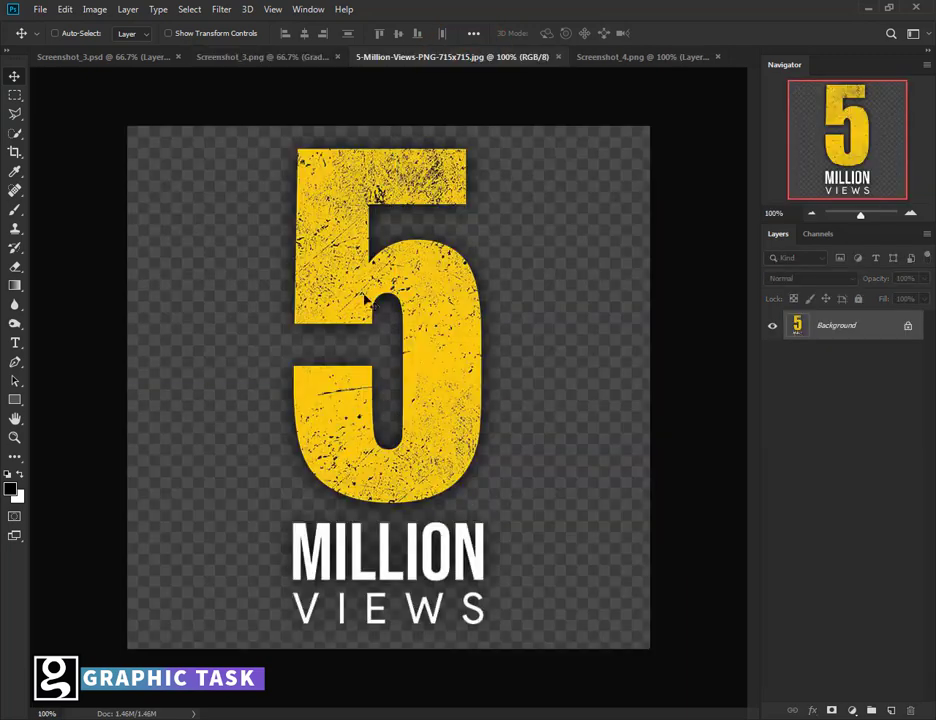
left_click(228, 58)
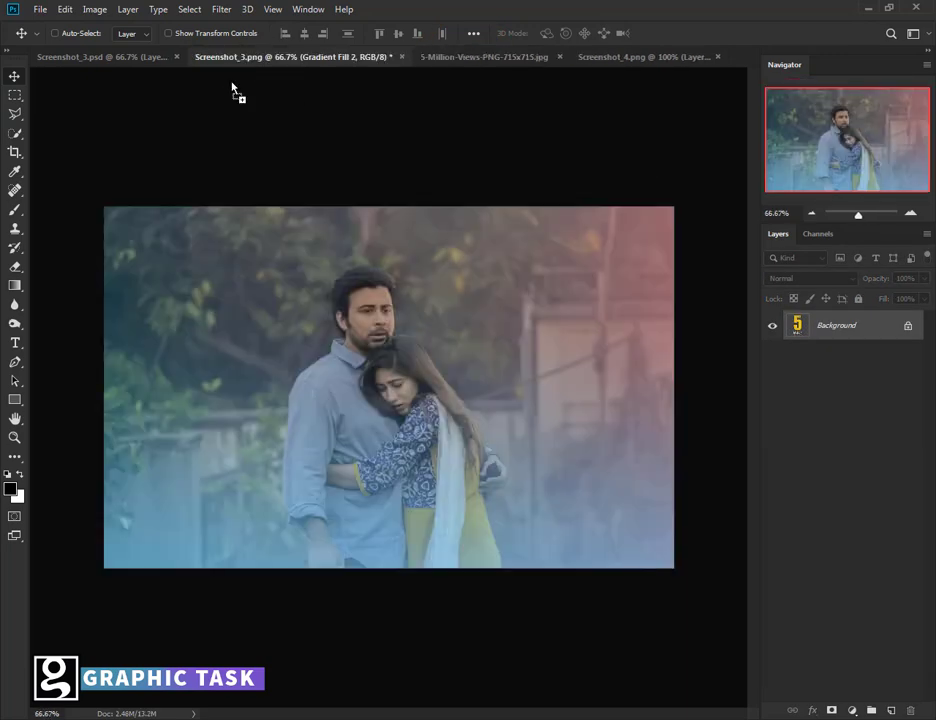
left_click_drag(218, 339, 253, 407)
left_click_drag(808, 425, 886, 316)
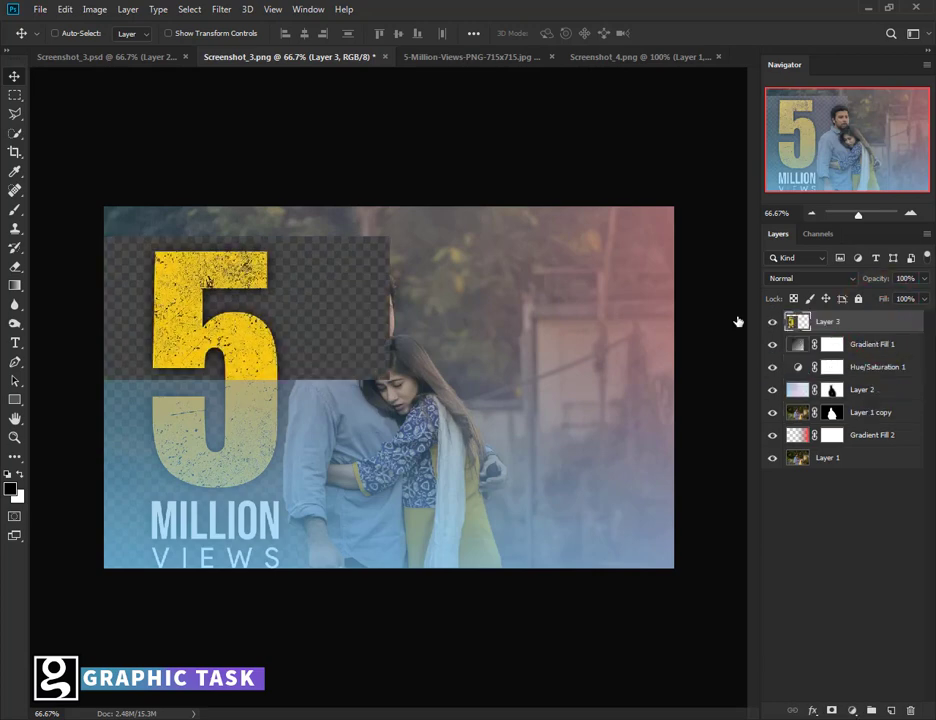
left_click(551, 57)
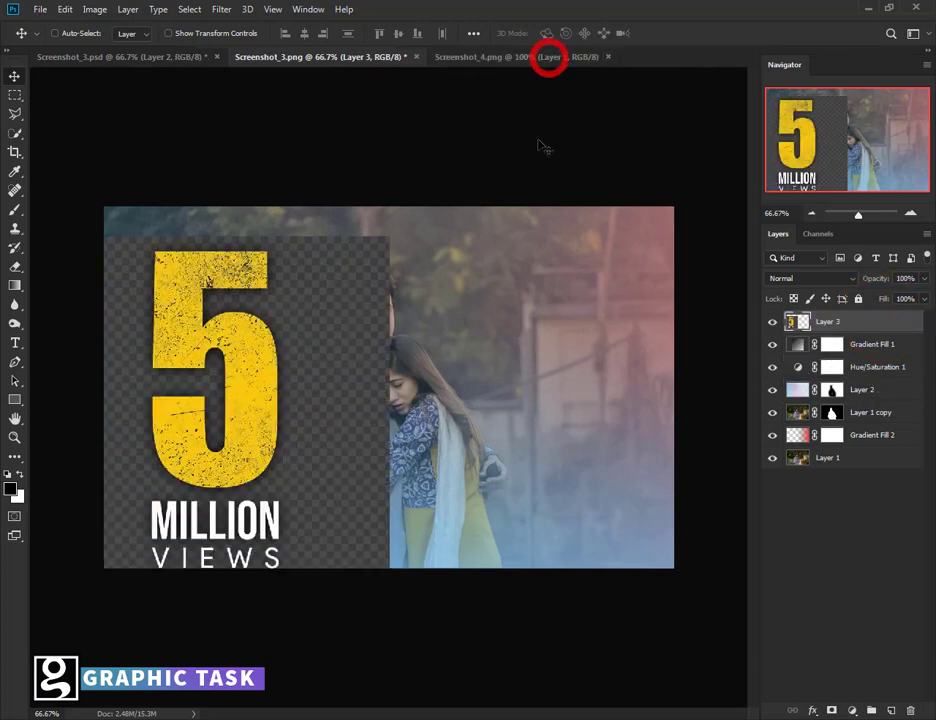
Step: Set the 5 Million Views layer's blend mode to Lighter Color and scale it to about 57% in the photo's lower-left corner
left_click(806, 278)
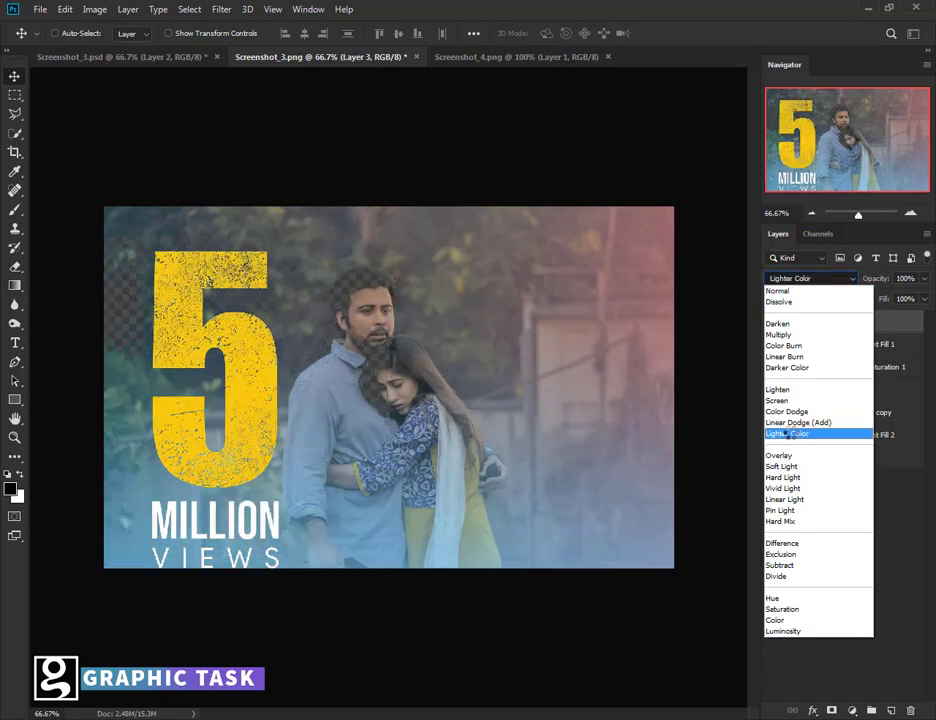
left_click(792, 434)
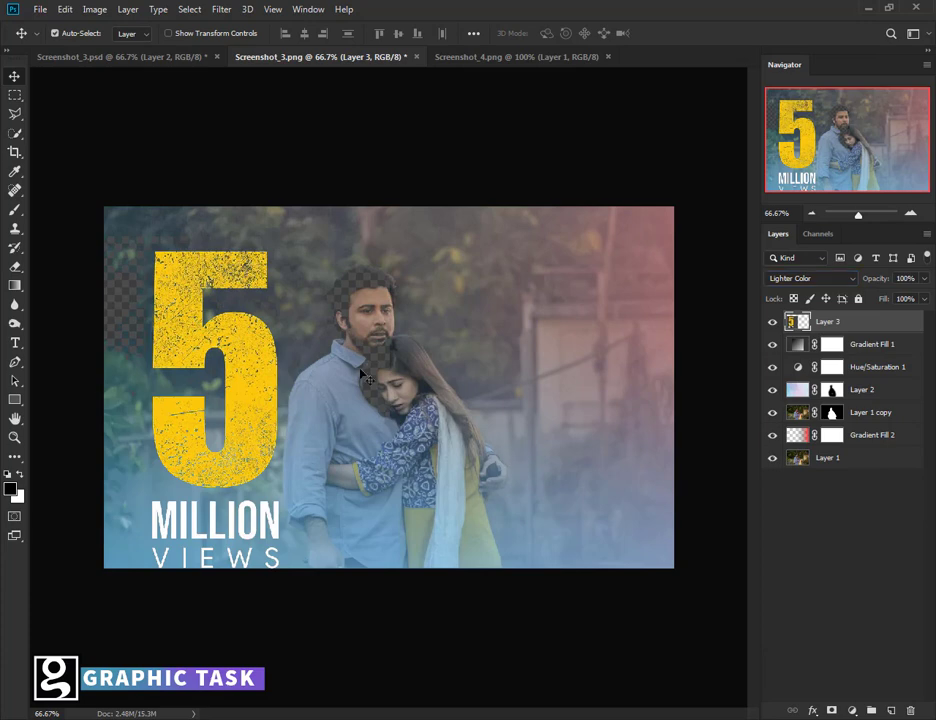
key("ctrl+t")
left_click_drag(389, 236, 290, 338)
left_click_drag(253, 438, 269, 425)
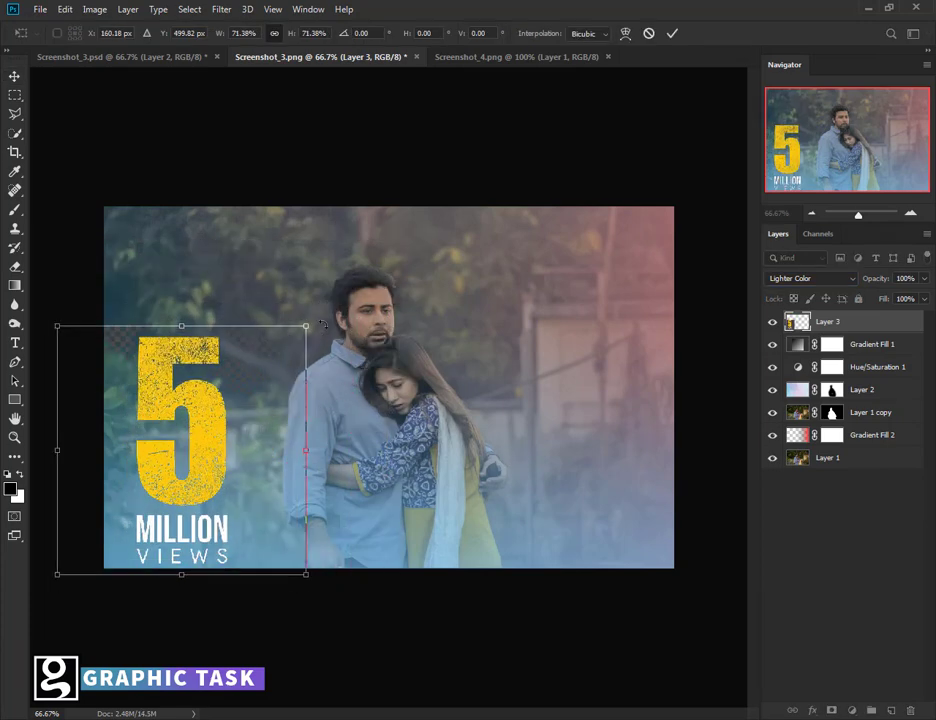
left_click_drag(308, 338, 269, 372)
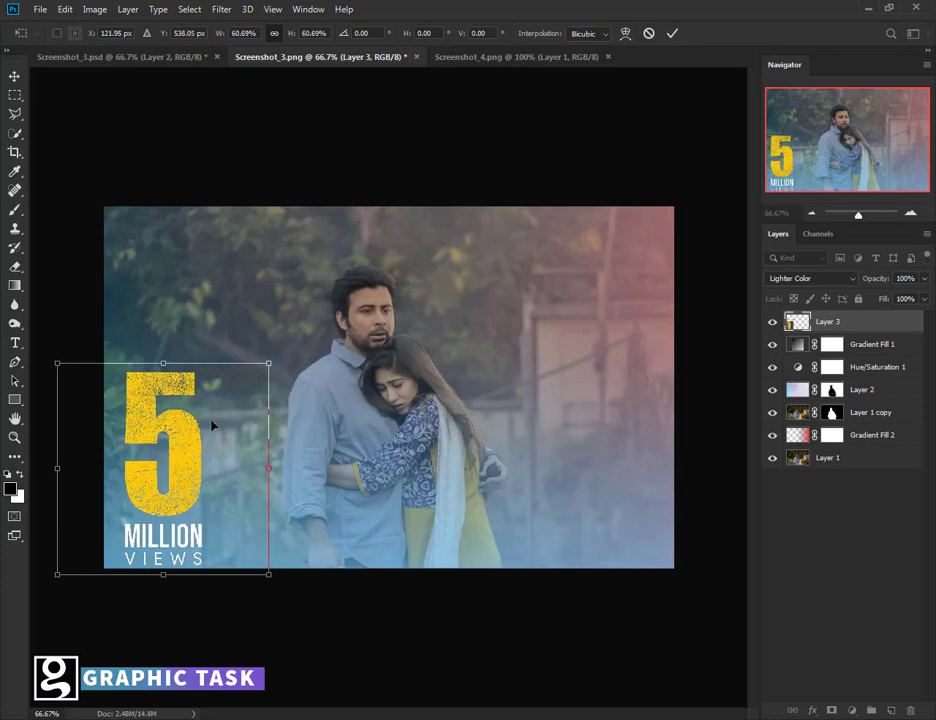
left_click_drag(211, 426, 236, 428)
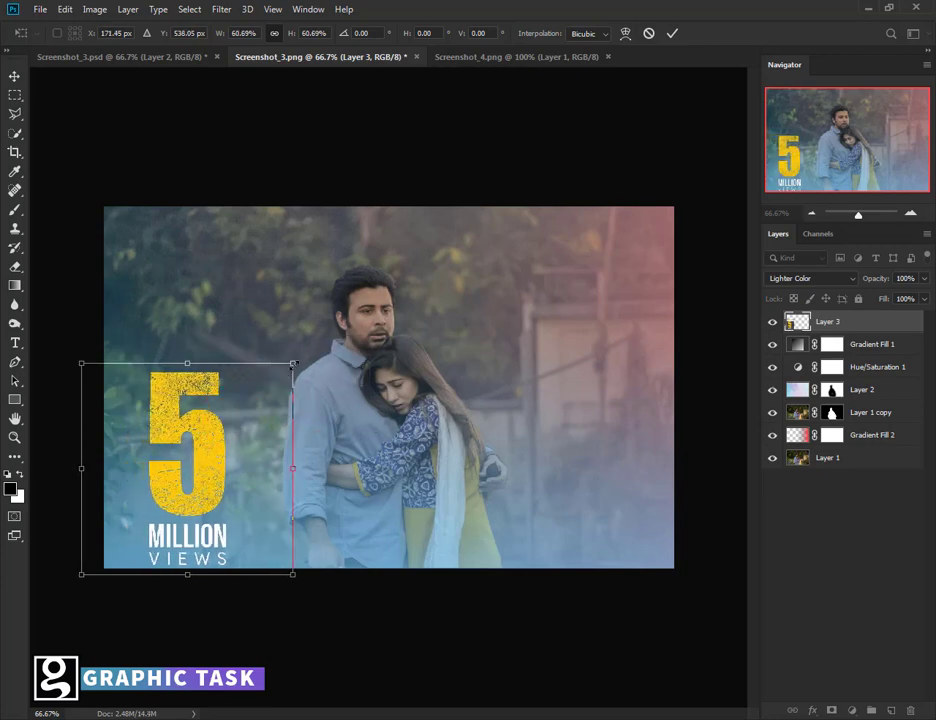
mouse_move(293, 365)
left_mouse_down()
mouse_move(293, 395)
mouse_move(292, 386)
left_mouse_up()
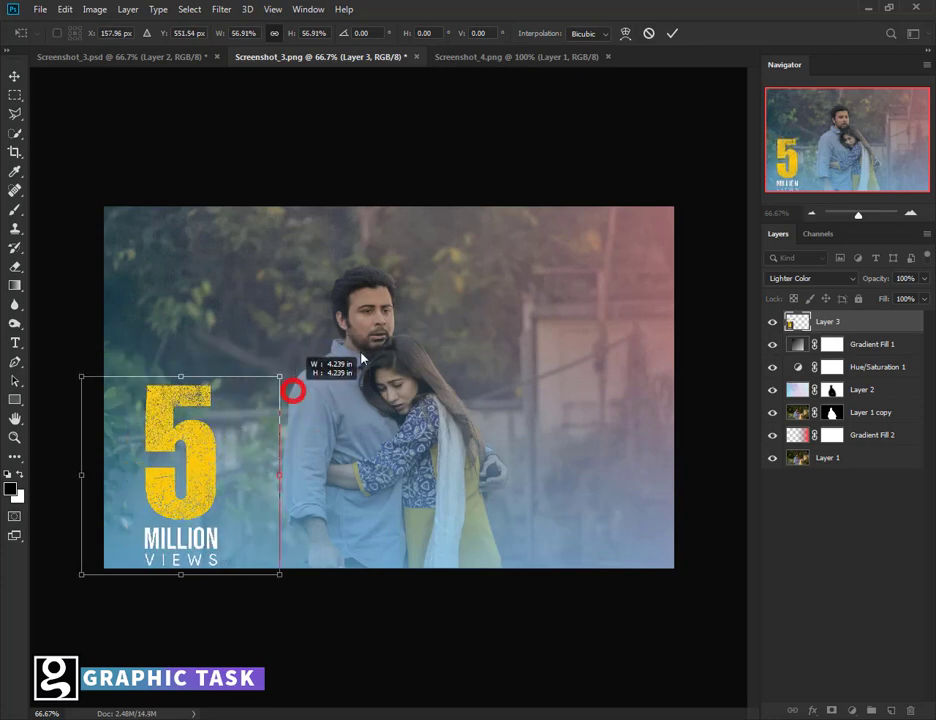
left_click(671, 34)
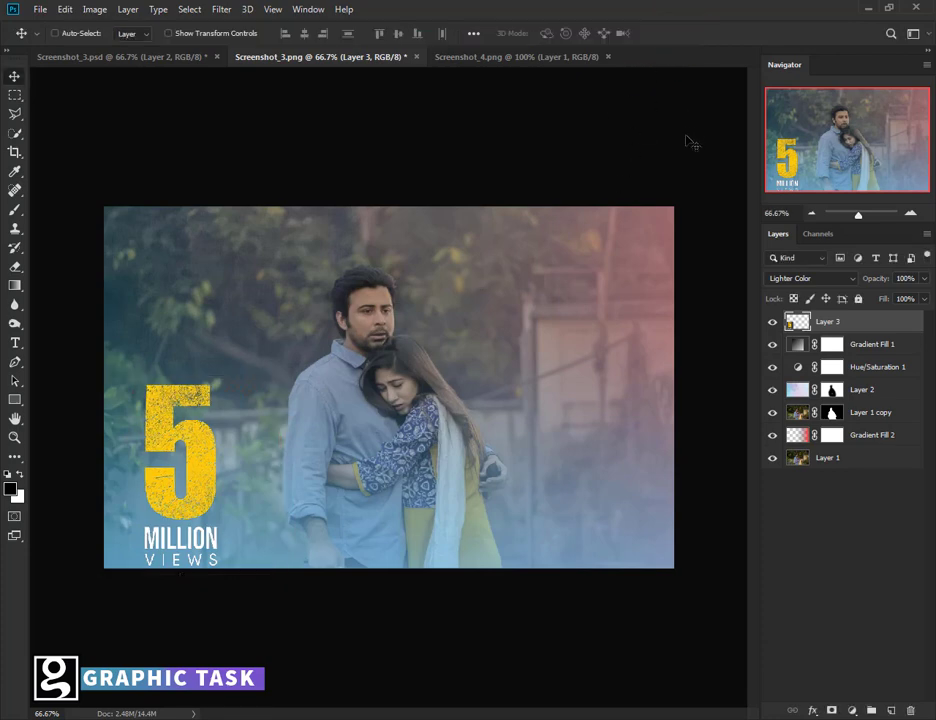
Step: Enlarge the 5 Million Views graphic proportionally to about 111%, keeping its lower-left corner in place, and apply the transform
mouse_move(244, 335)
left_mouse_down()
mouse_move(229, 332)
mouse_move(235, 325)
left_mouse_up()
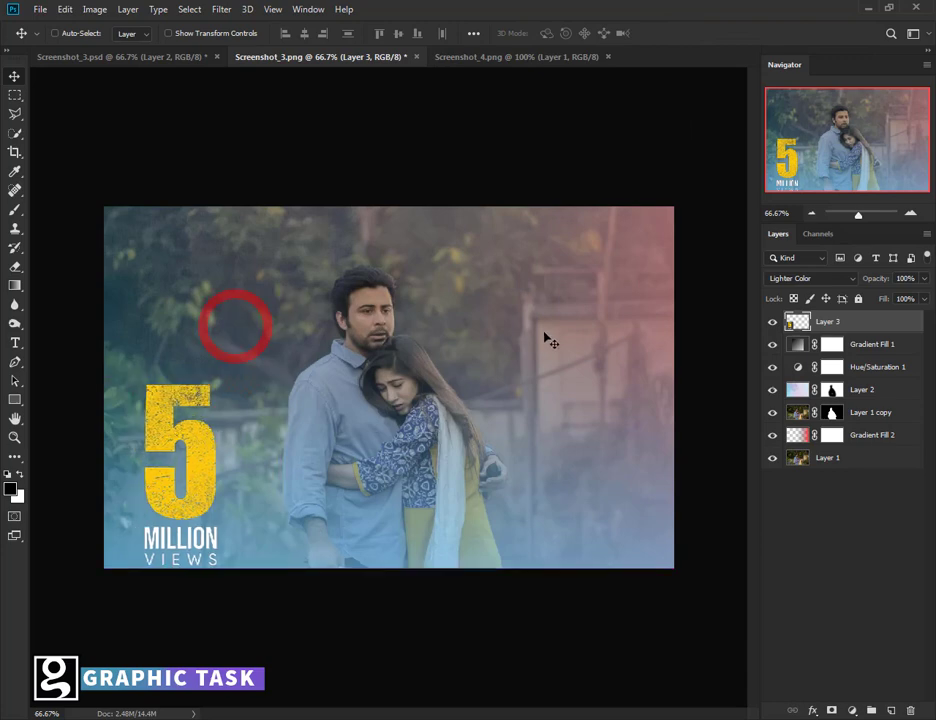
left_click_drag(548, 319, 531, 326)
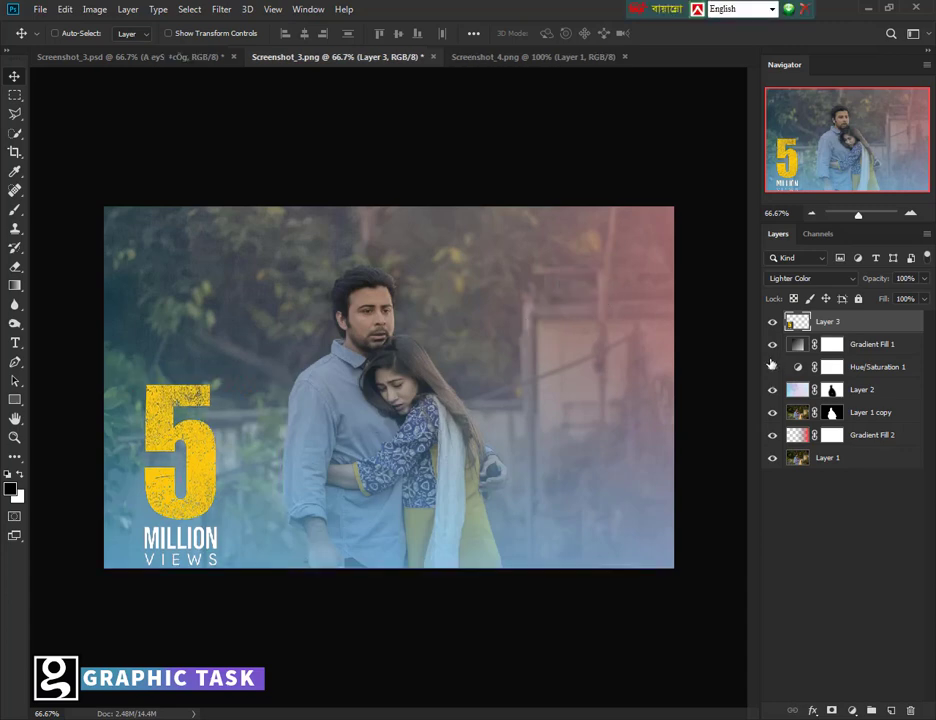
key("ctrl+t")
left_click_drag(282, 373, 299, 347)
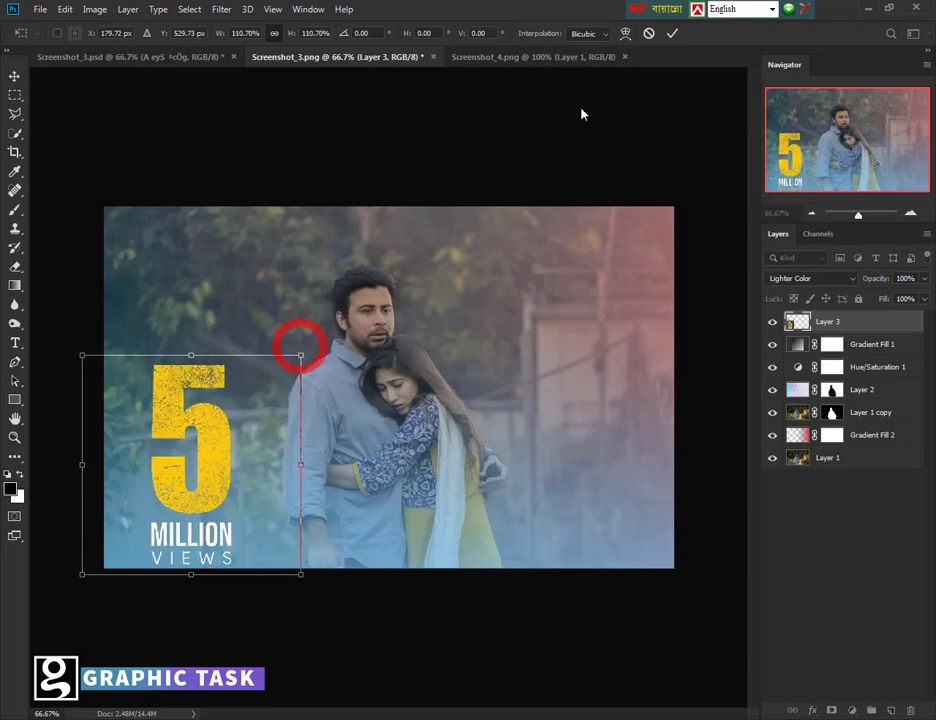
left_click(672, 33)
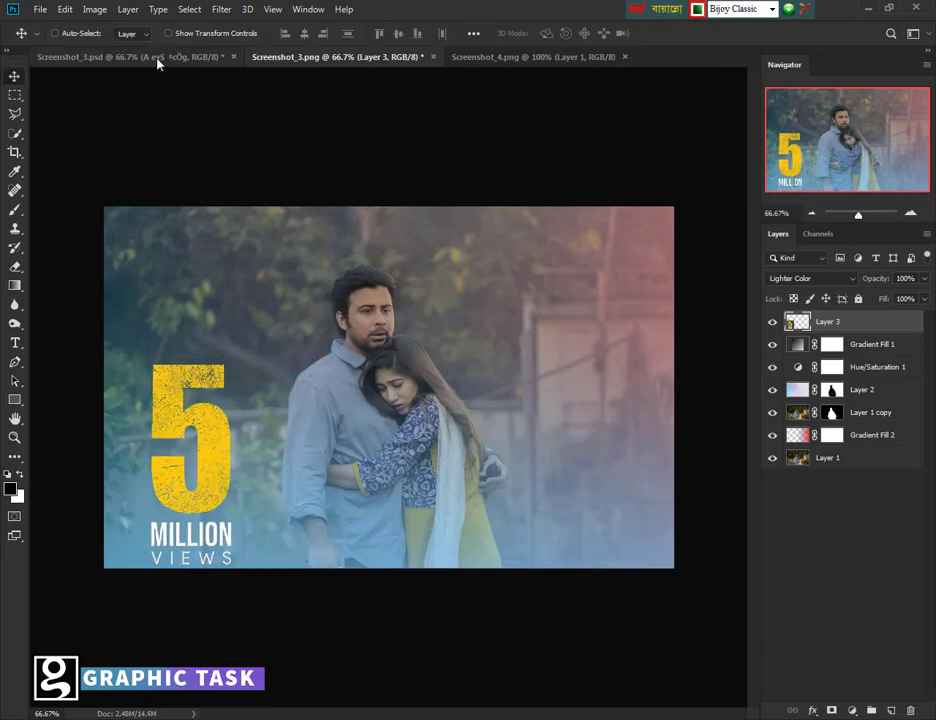
Step: Copy the Bengali title text layer from Screenshot_3.psd into Screenshot_3.png, placing it on the photo's right side
left_click(157, 58)
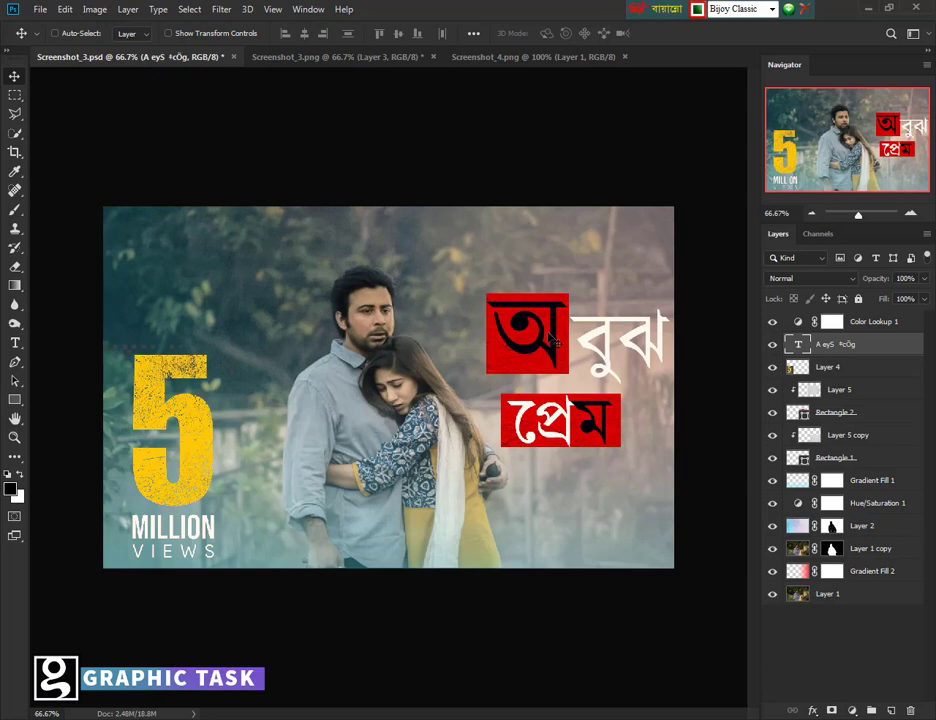
left_click_drag(553, 341, 493, 190)
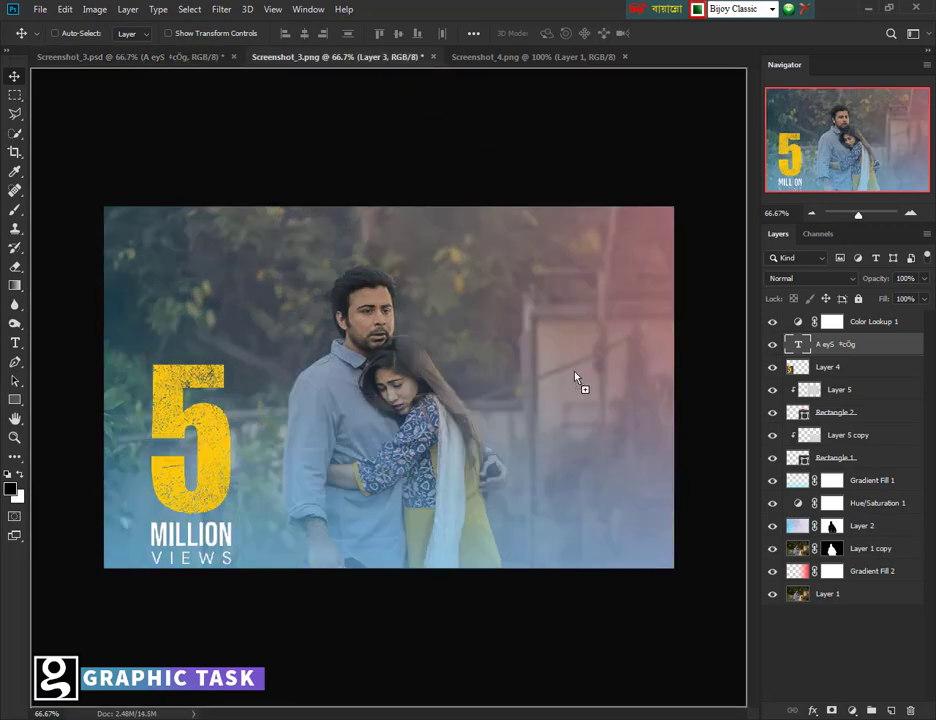
left_click_drag(575, 377, 578, 349)
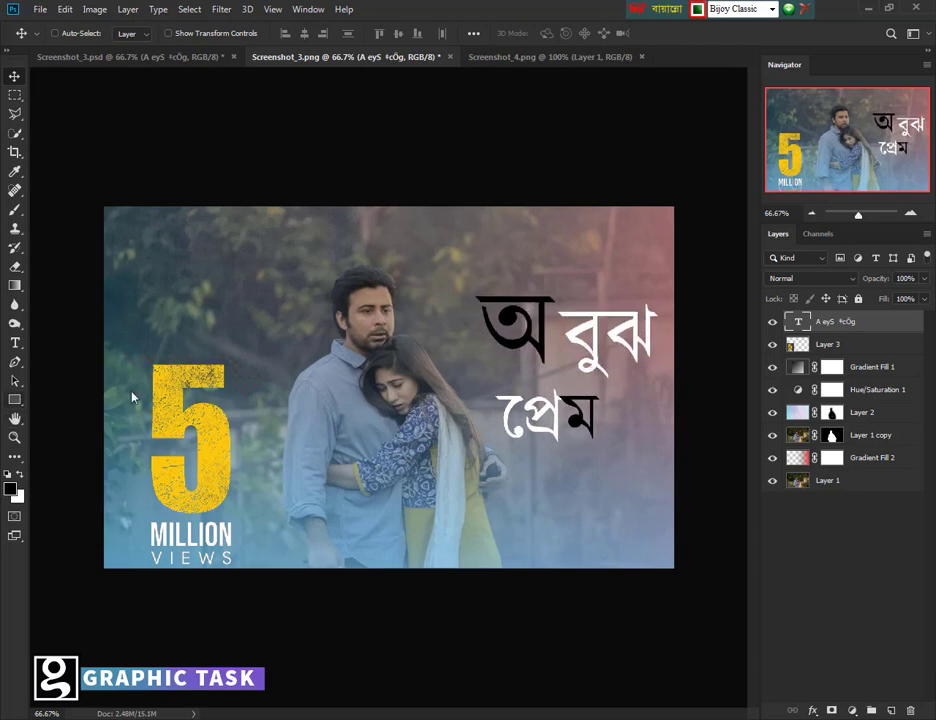
Step: Draw a rectangle of about 173 × 177 px over the title's letter অ, fill it red, and place it beneath the text layer
left_click(15, 399)
left_click_drag(474, 284, 557, 371)
left_click(251, 345)
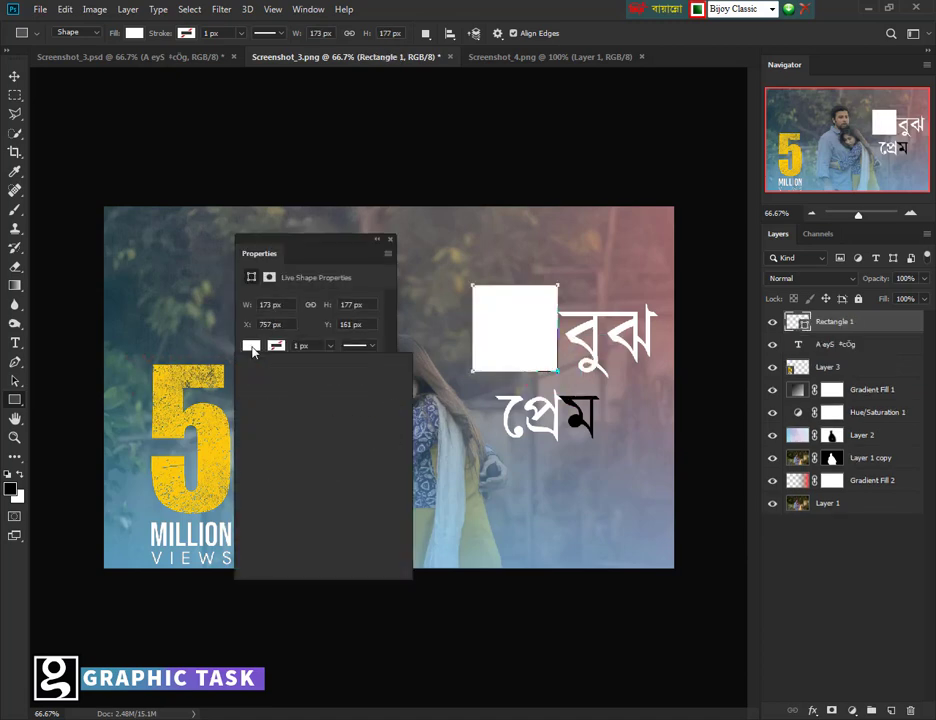
left_click(253, 438)
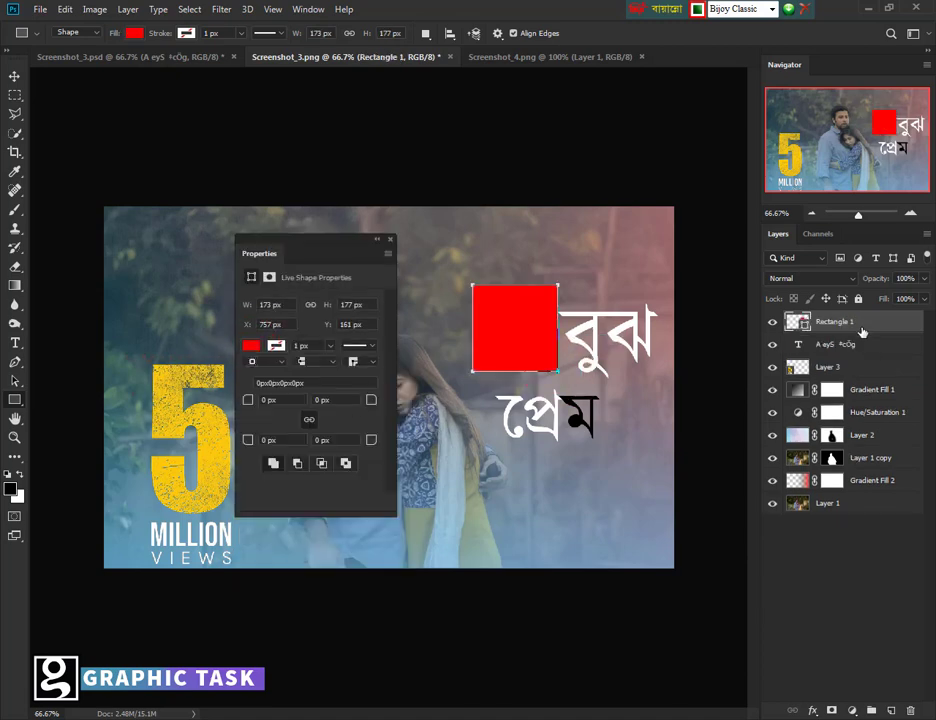
left_click_drag(861, 330, 864, 355)
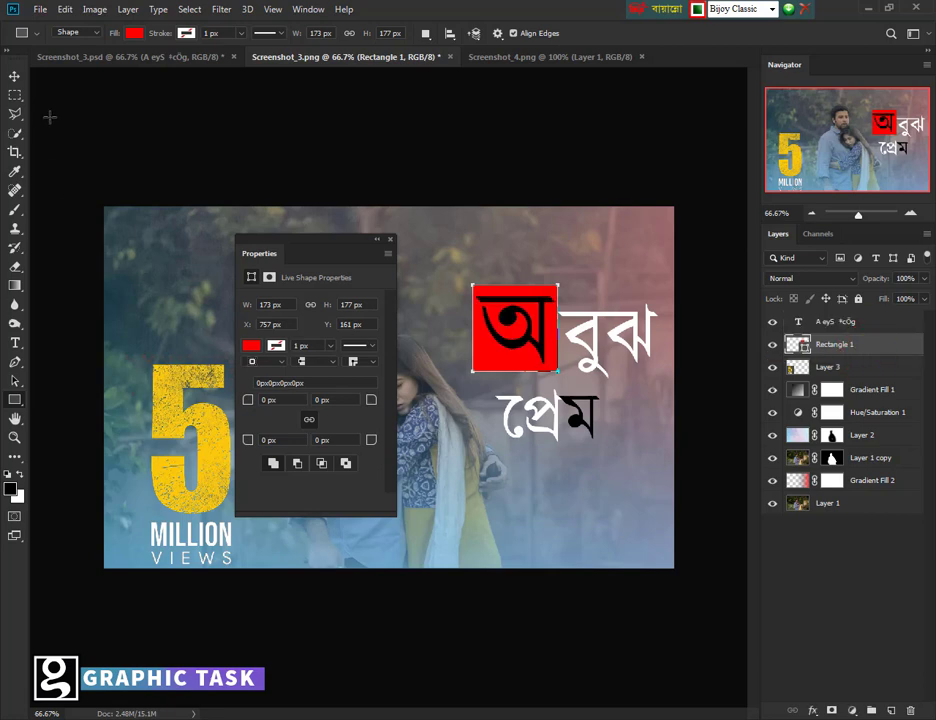
Step: Duplicate the red rectangle onto the title's second line and resize the copy to about 145 × 111 px behind প্রে
left_click(14, 75)
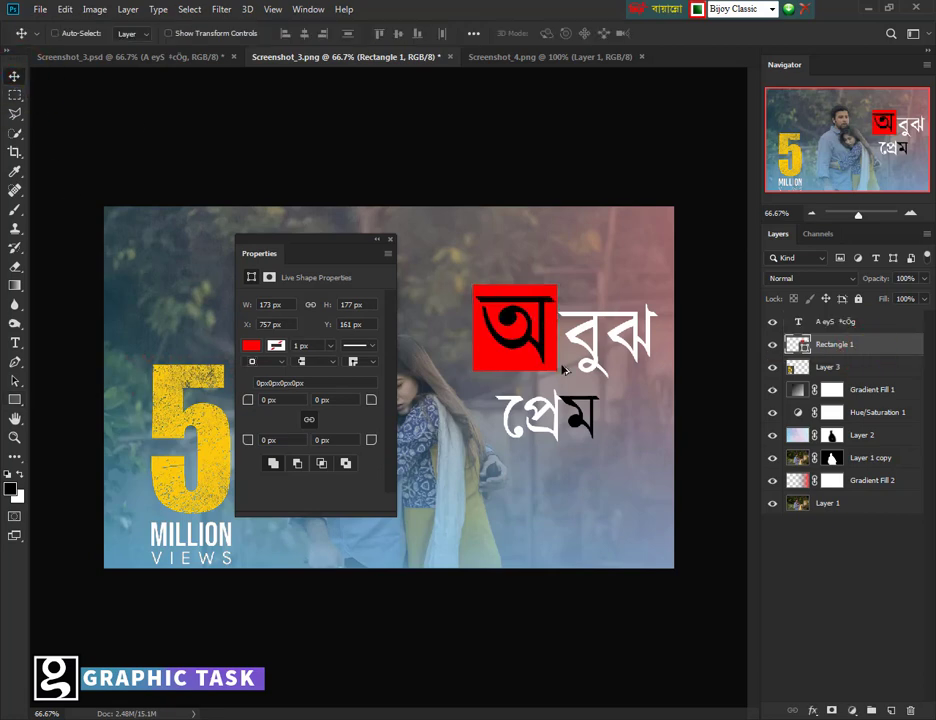
left_click_drag(562, 370, 570, 413)
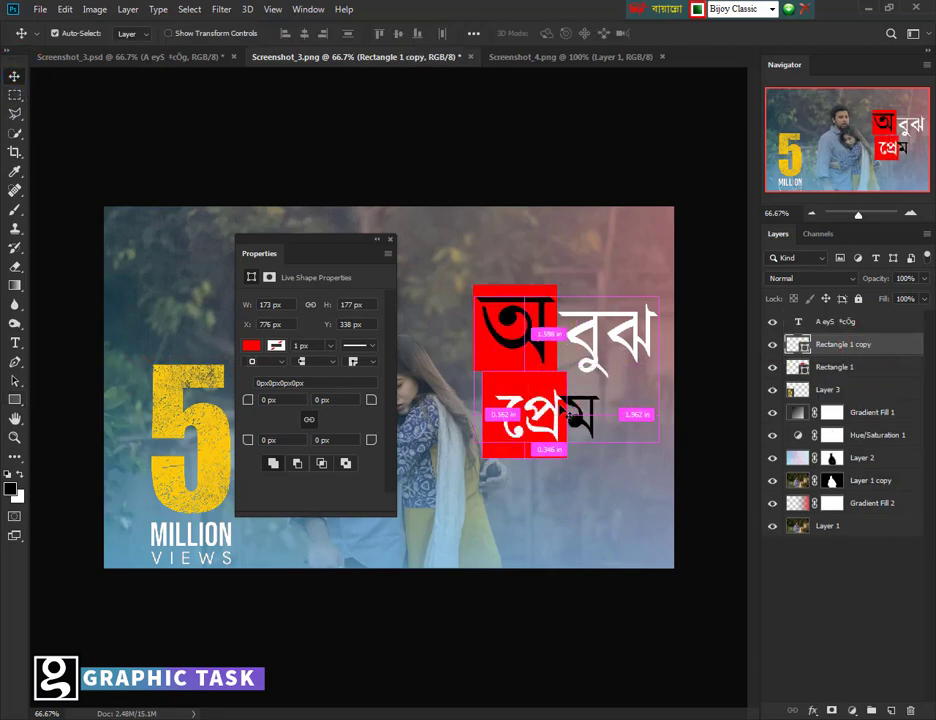
key("ctrl+t")
left_click_drag(525, 372, 525, 384)
left_click_drag(527, 459, 529, 446)
left_click_drag(482, 413, 496, 413)
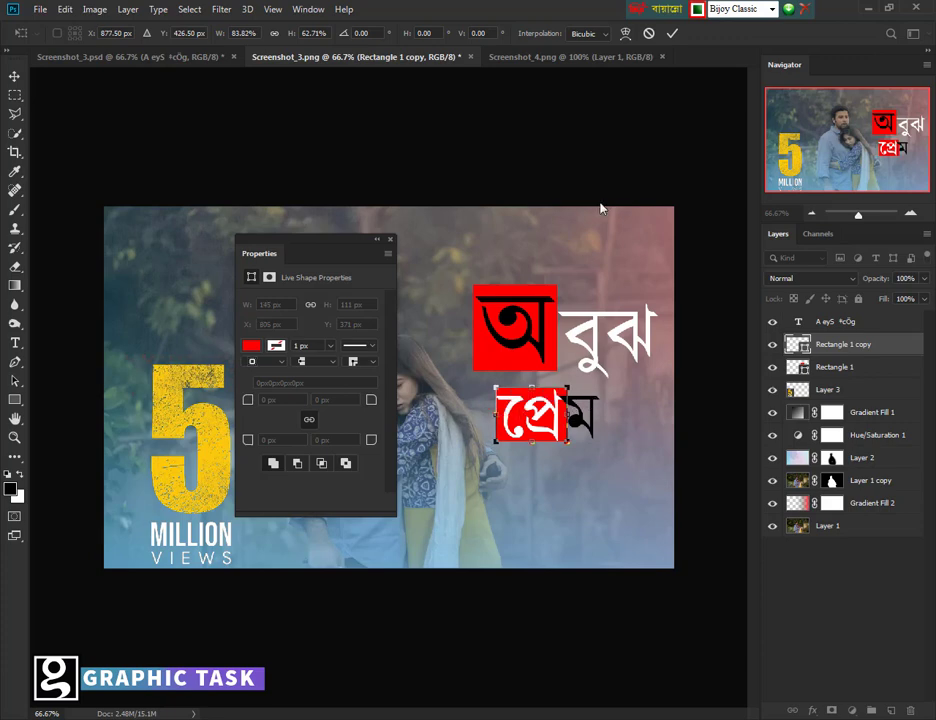
left_click(672, 33)
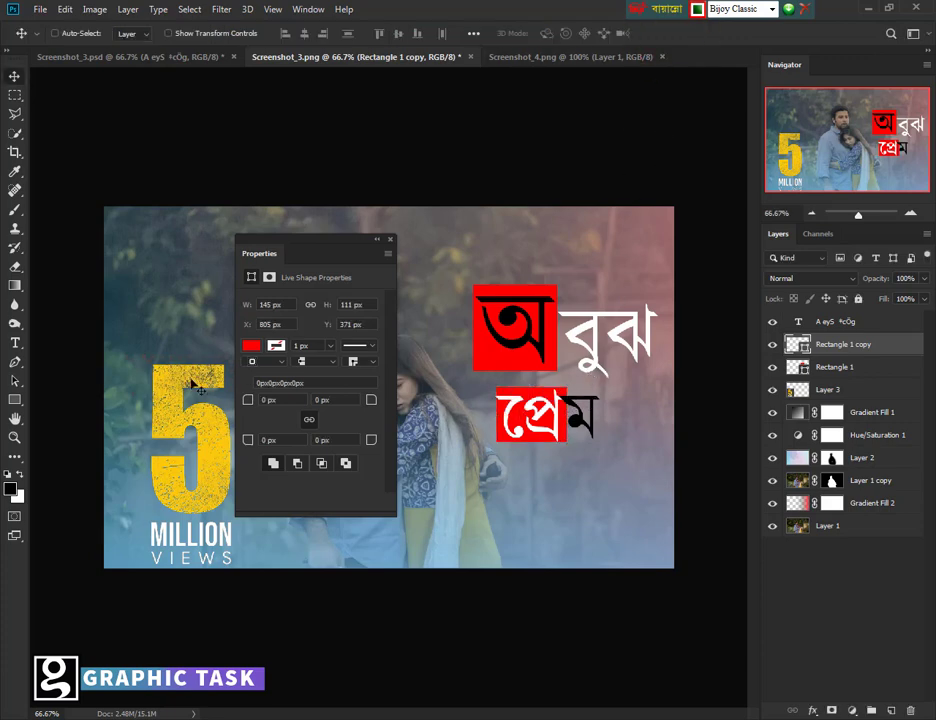
Step: Set the tracking before the second line's last letter ম to 240, and close the character and properties settings
key("t")
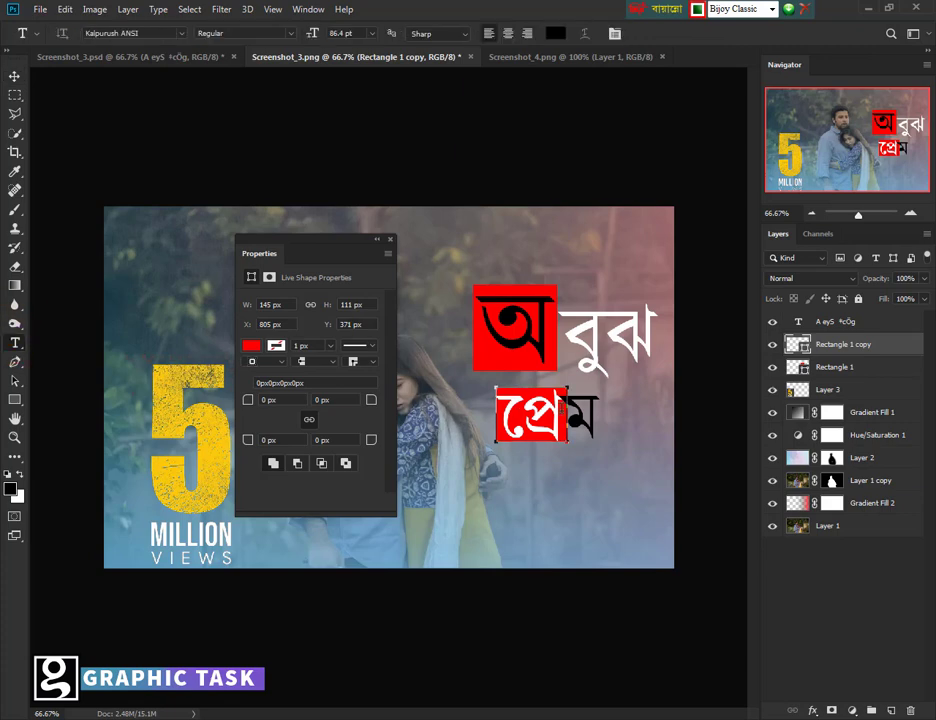
left_click(566, 420)
key("ctrl+t")
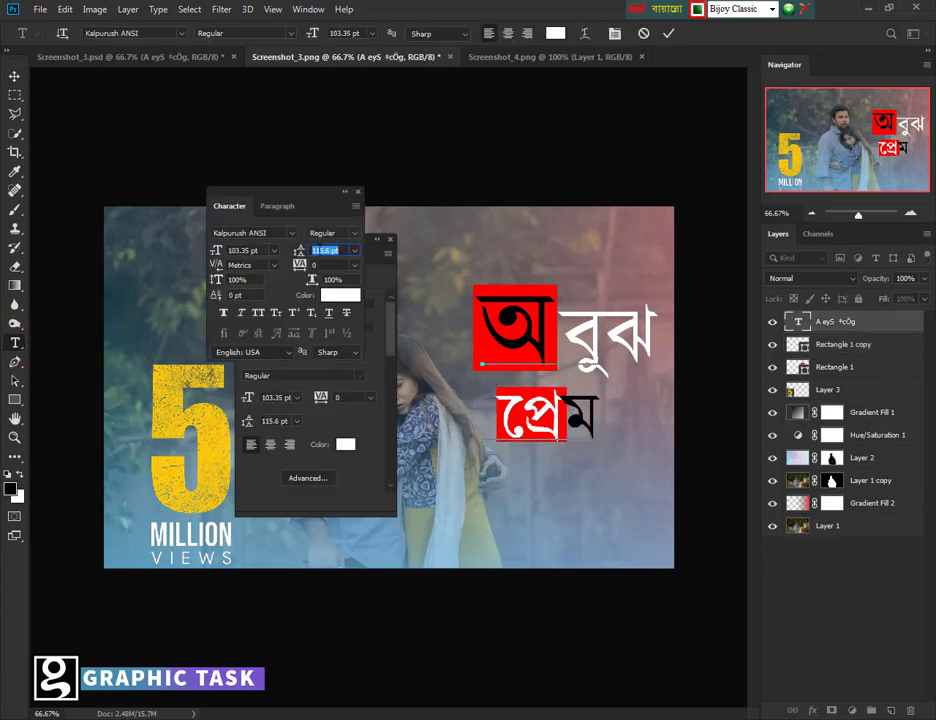
left_click_drag(299, 268, 316, 267)
left_click_drag(566, 407, 603, 408)
left_click_drag(298, 268, 312, 268)
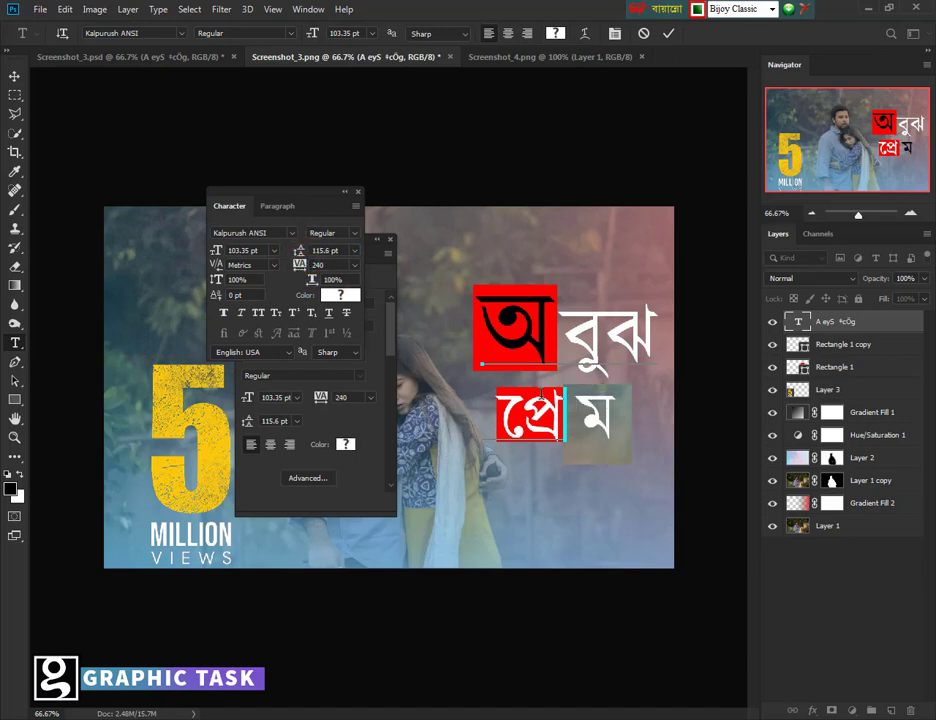
left_click(14, 76)
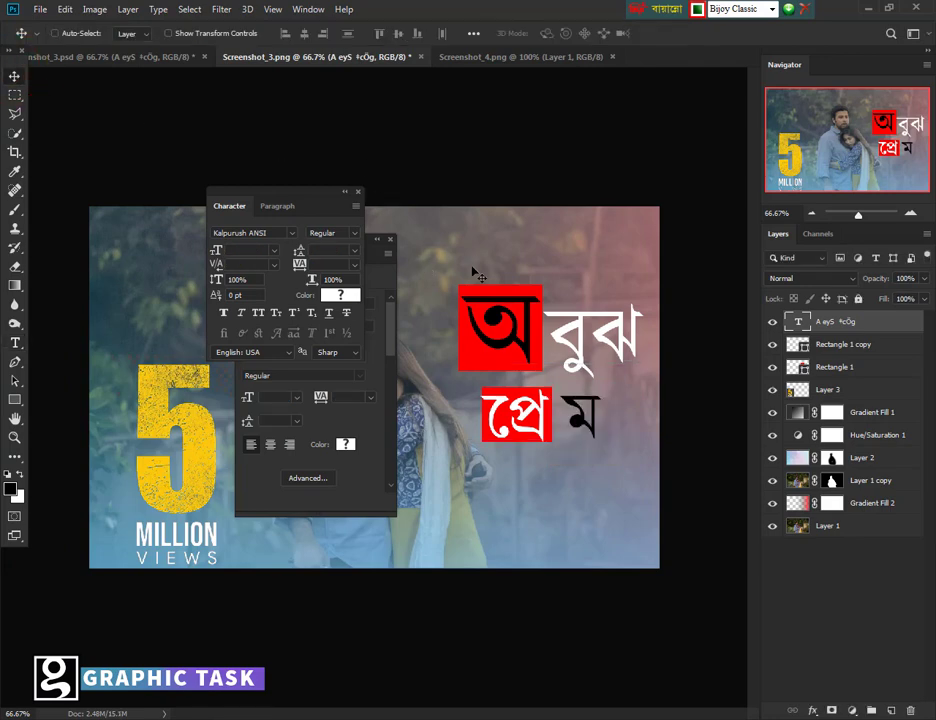
left_click(358, 193)
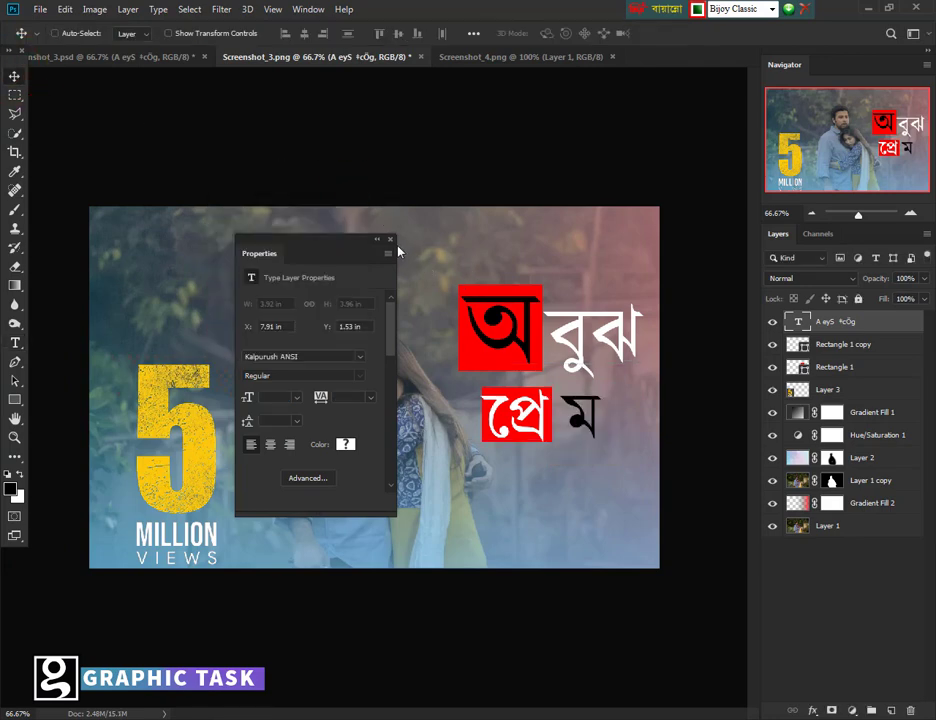
left_click(390, 239)
Step: Copy the white wall texture from Screenshot_4.png into the composite directly above the first red rectangle and clip it to that rectangle
left_click(500, 56)
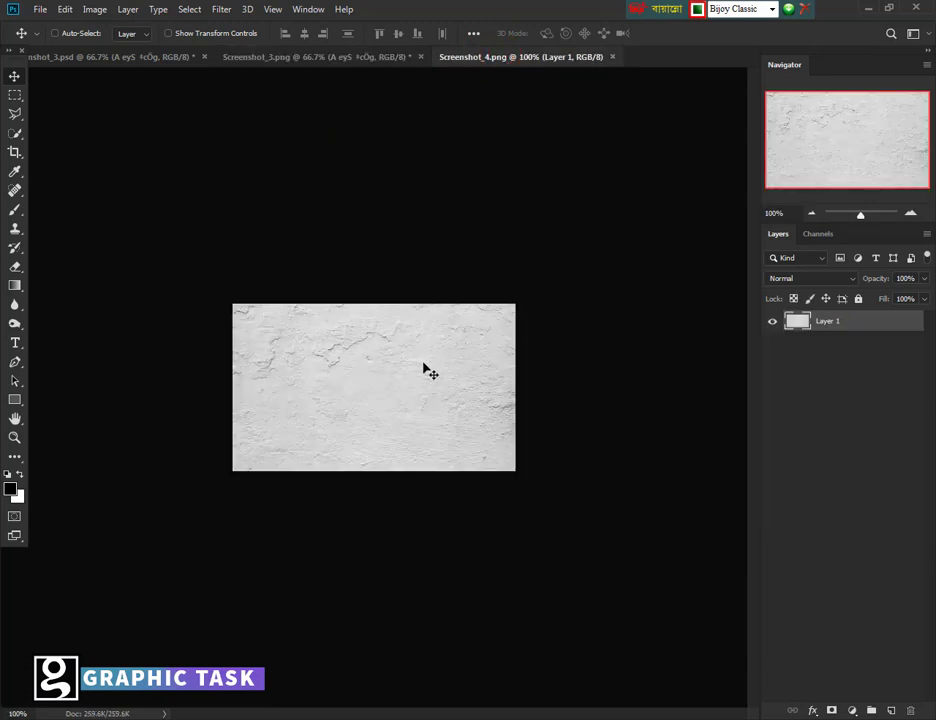
left_click_drag(426, 370, 497, 312)
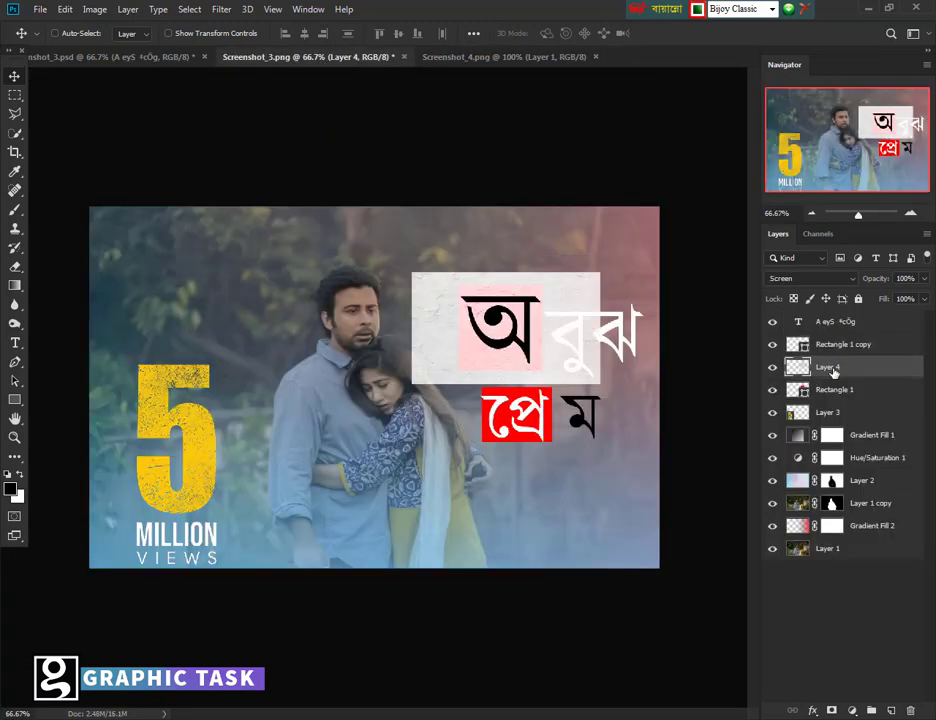
right_click(831, 369)
left_click(684, 381)
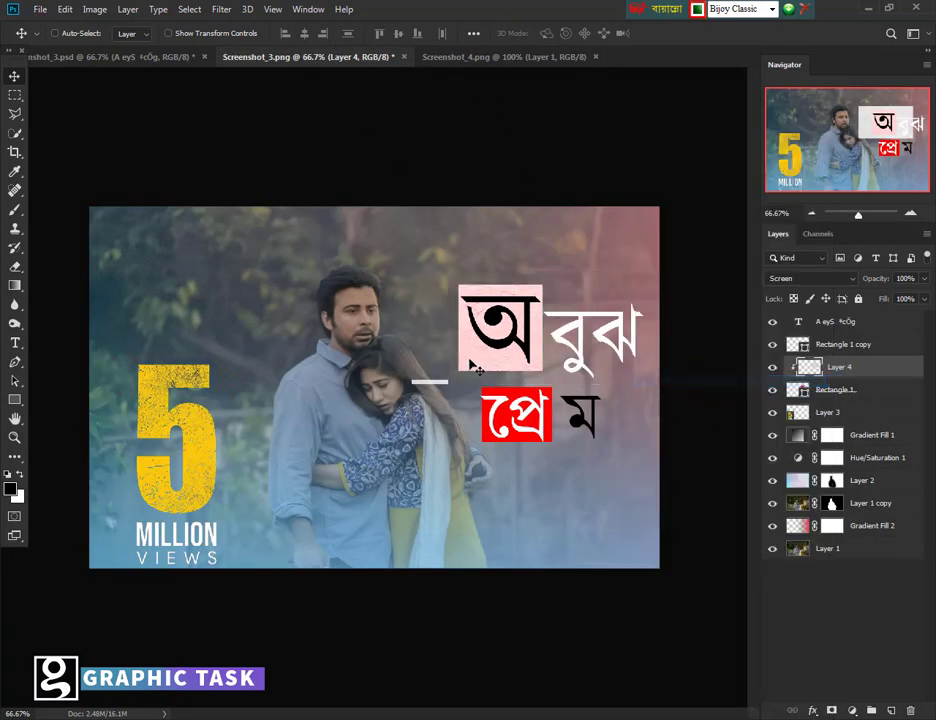
Step: Move the clipped wall texture to cover the whole অ rectangle and set its blend mode to Darken
mouse_move(508, 350)
left_mouse_down()
mouse_move(525, 372)
mouse_move(525, 414)
mouse_move(521, 328)
mouse_move(517, 340)
left_mouse_up()
left_click(810, 278)
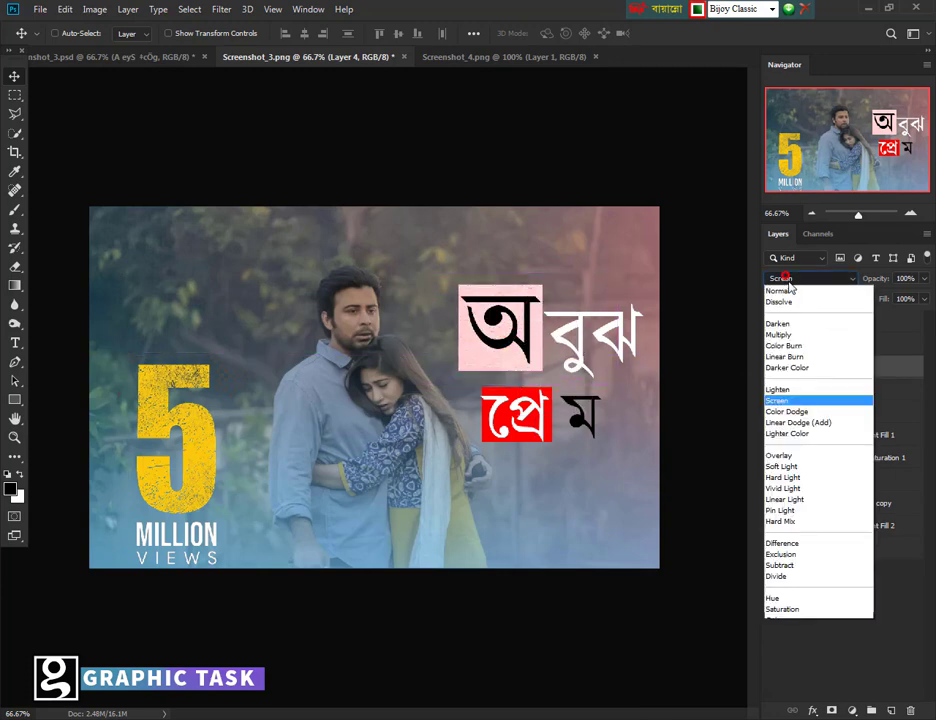
left_click(785, 322)
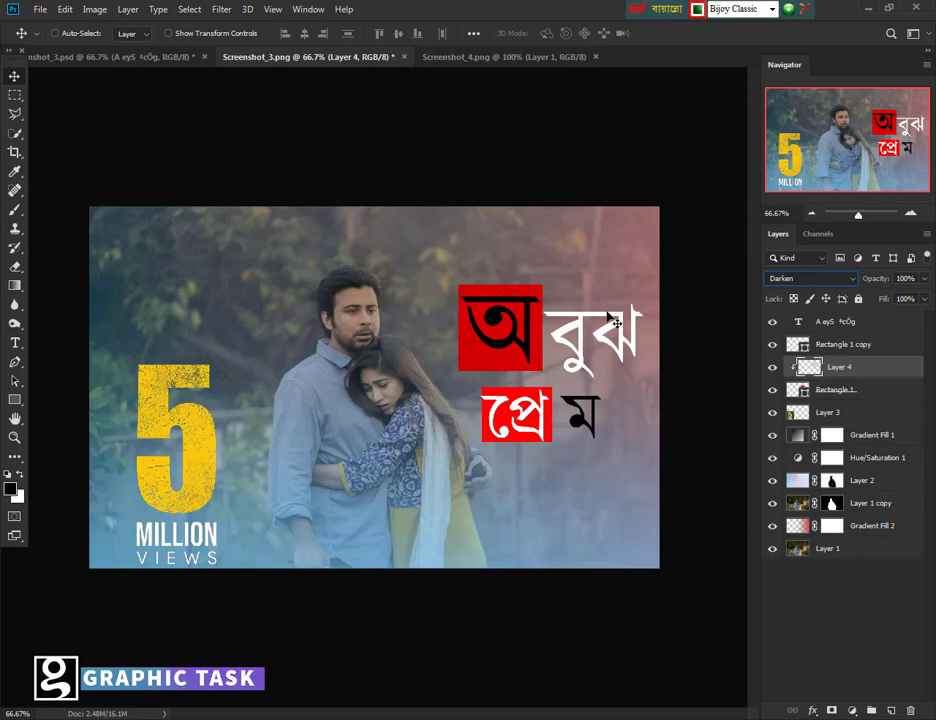
Step: Duplicate the wall texture above the second red rectangle, clip it to that rectangle, and move it over প্রে
left_click_drag(851, 360, 840, 334)
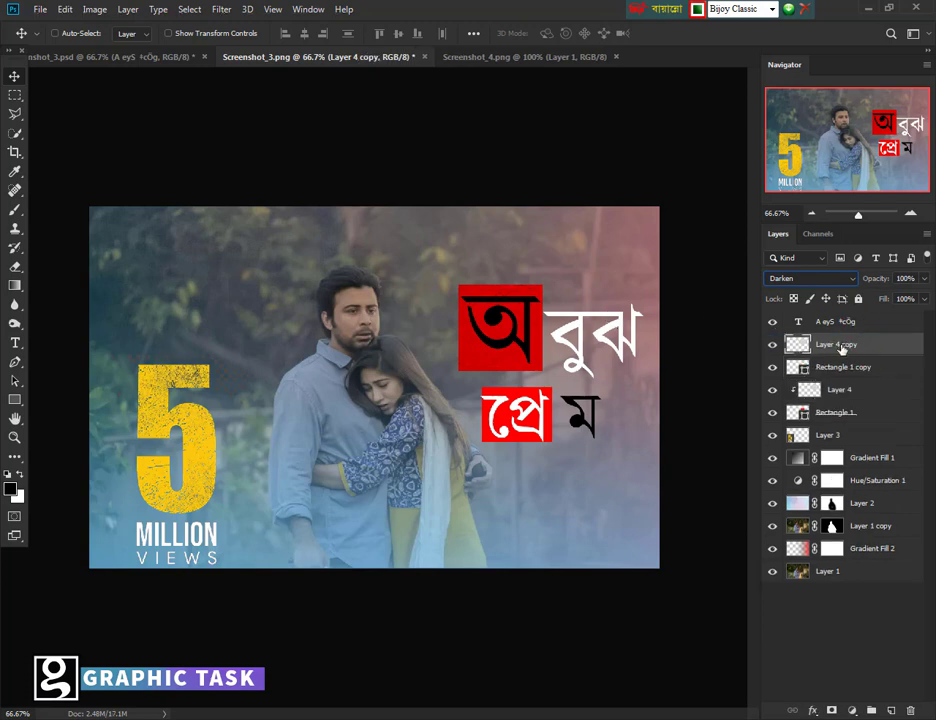
right_click(840, 344)
left_click(692, 381)
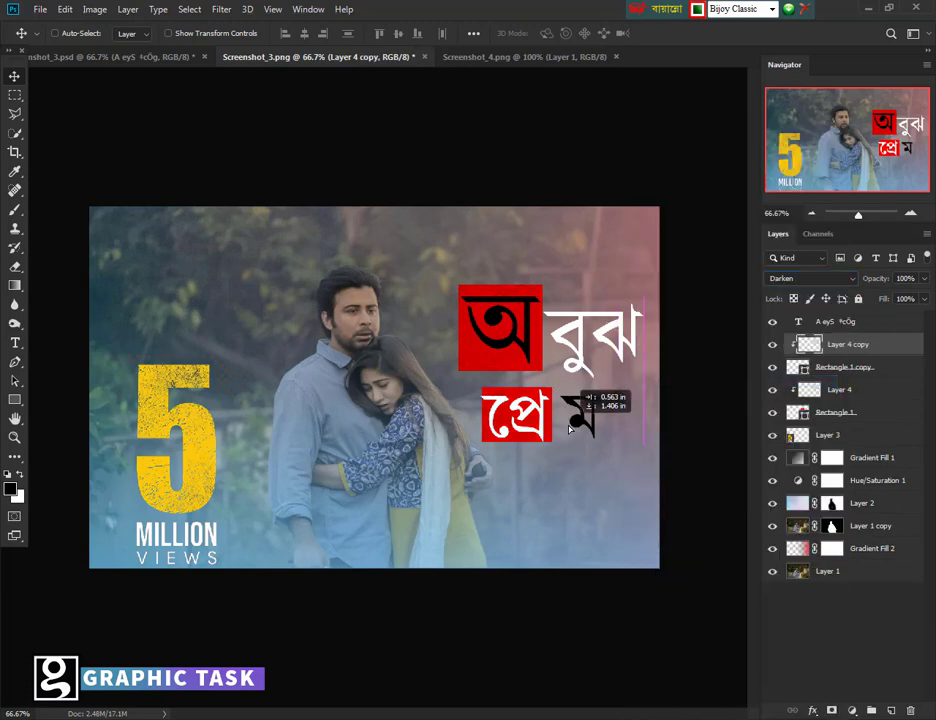
left_click_drag(590, 386, 620, 378)
left_click(634, 244)
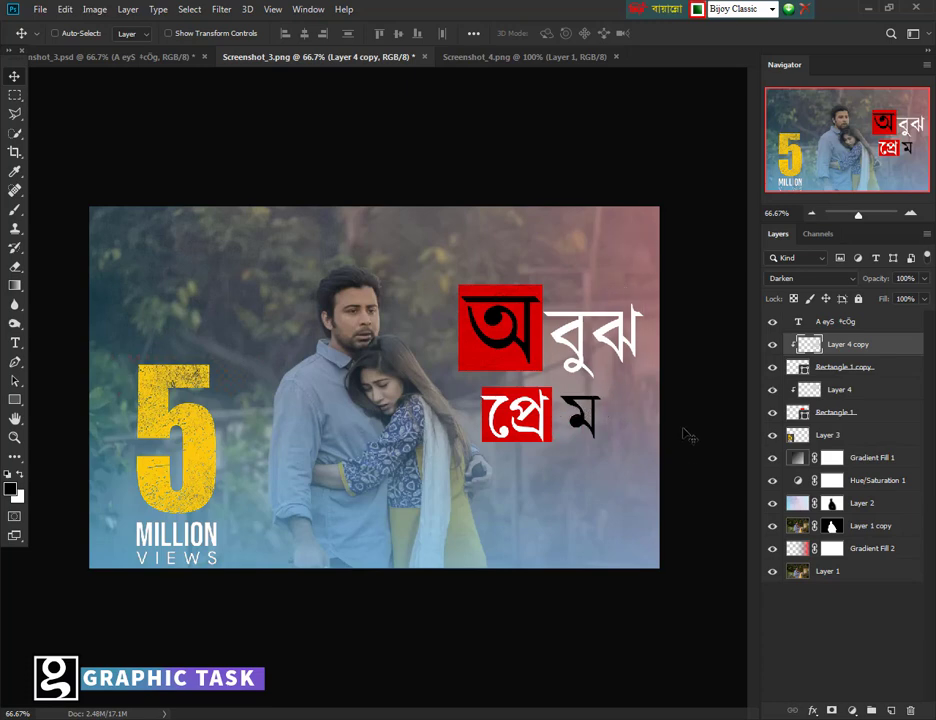
Step: Compare the composite with the finished poster in the Screenshot_3.psd document, checking the title layout and layer setup
left_click(15, 343)
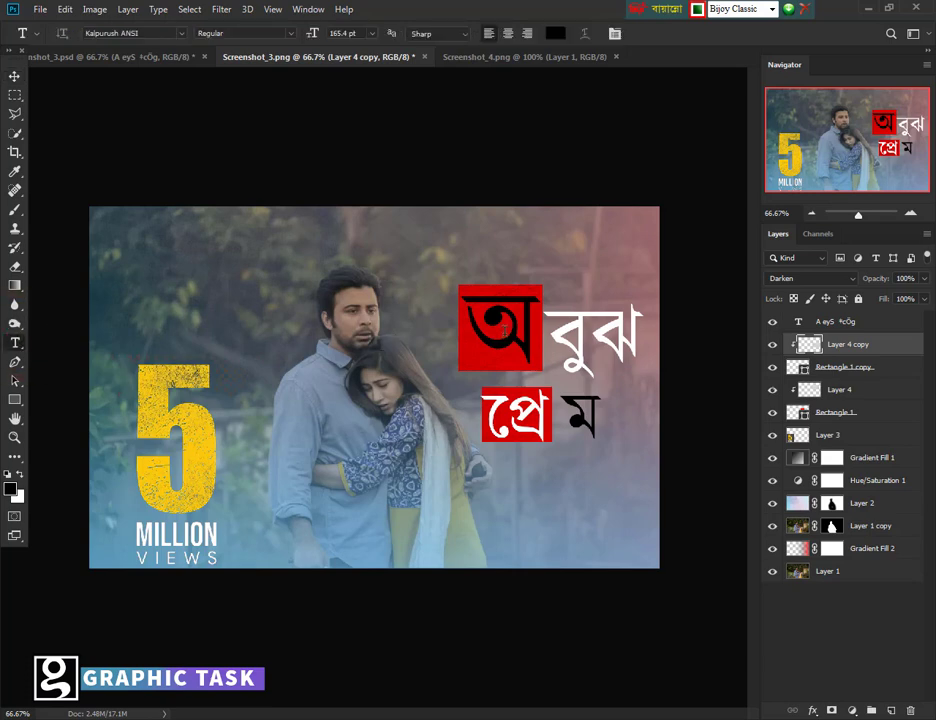
left_click(14, 77)
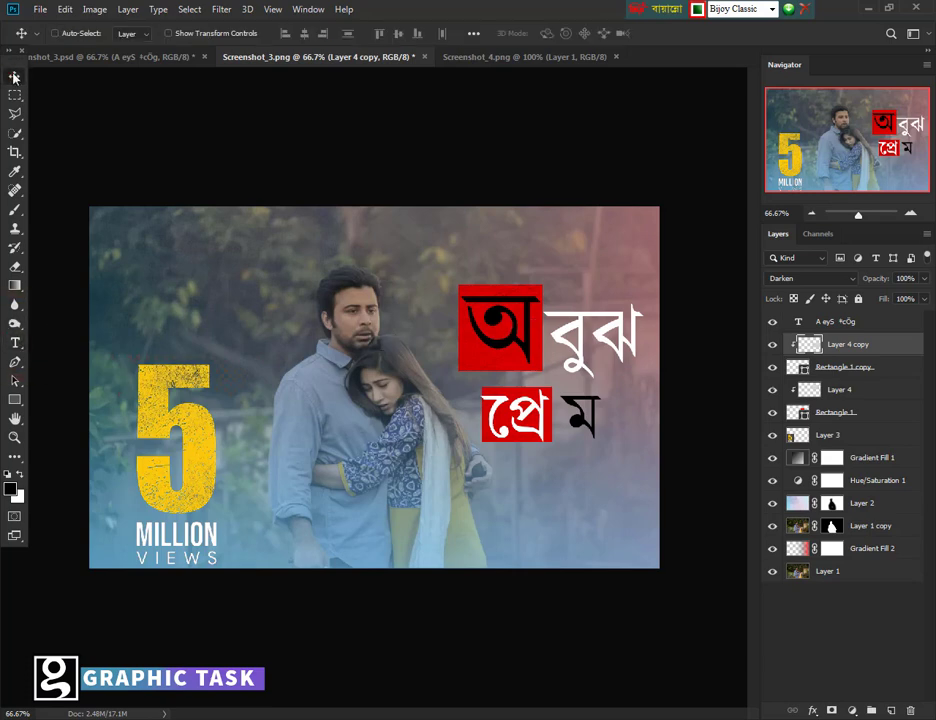
left_click(160, 57)
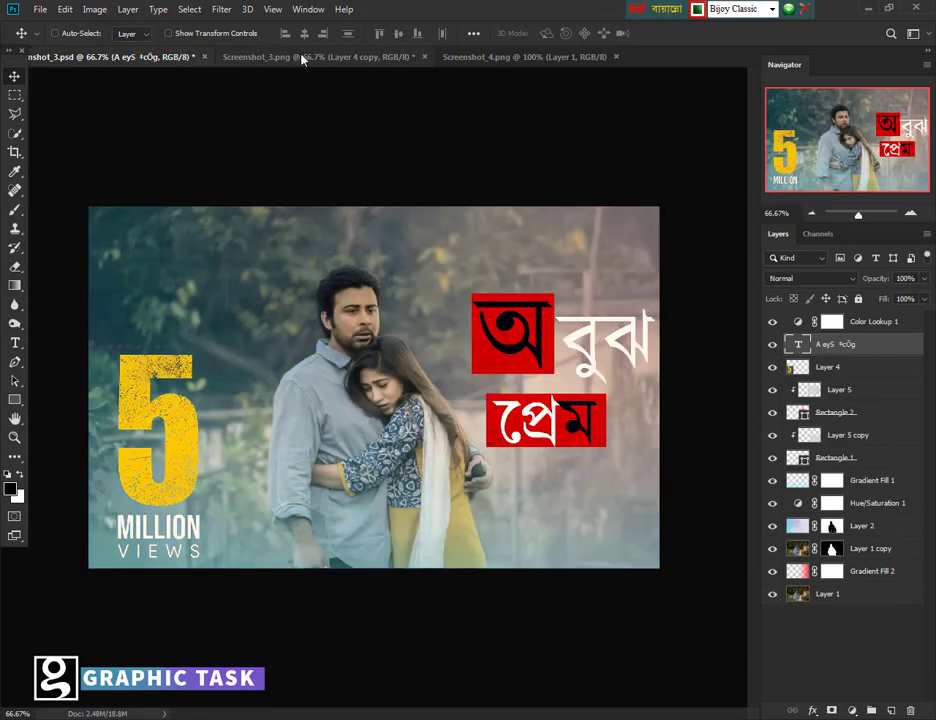
left_click(328, 54)
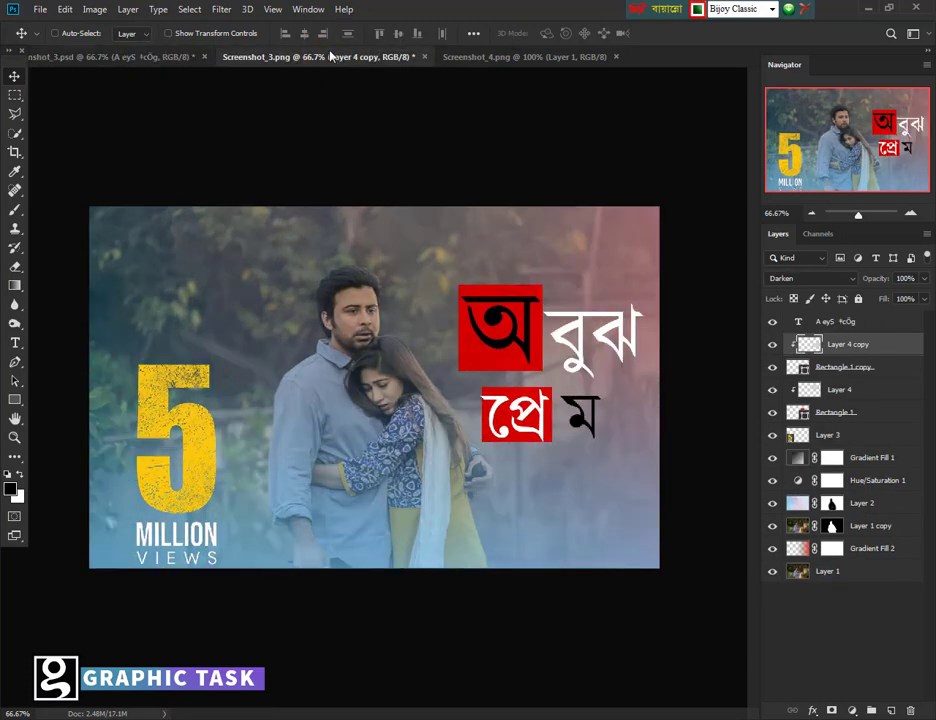
left_click(150, 58)
left_click(313, 57)
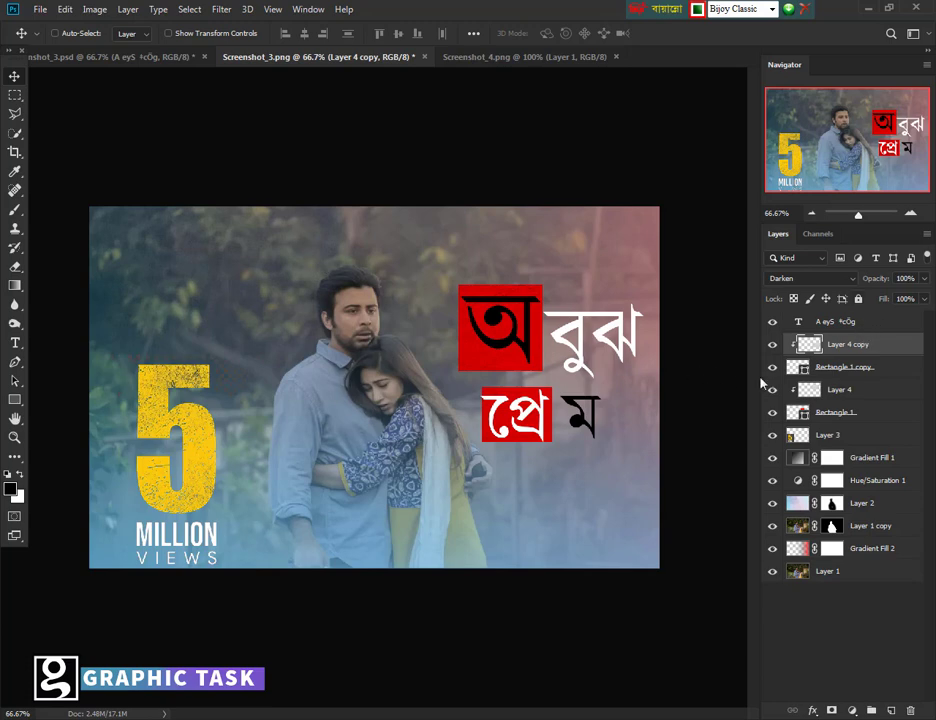
Step: Reduce the tracking between প্রে and ম in the title's second line to bring ম closer, and close the character settings
left_click(15, 343)
left_click(553, 414)
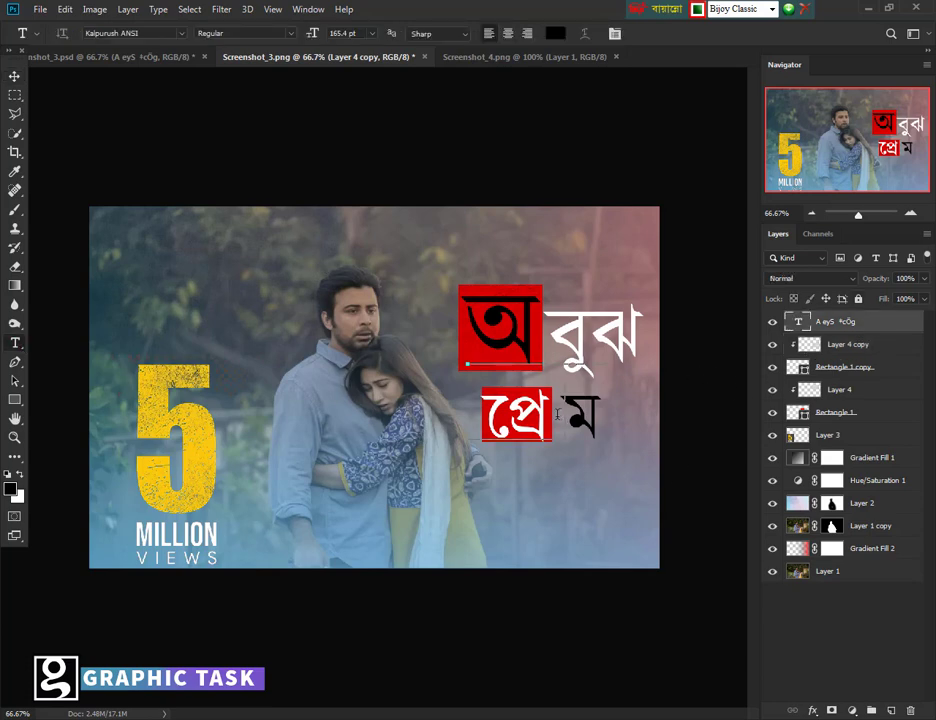
key("ctrl+t")
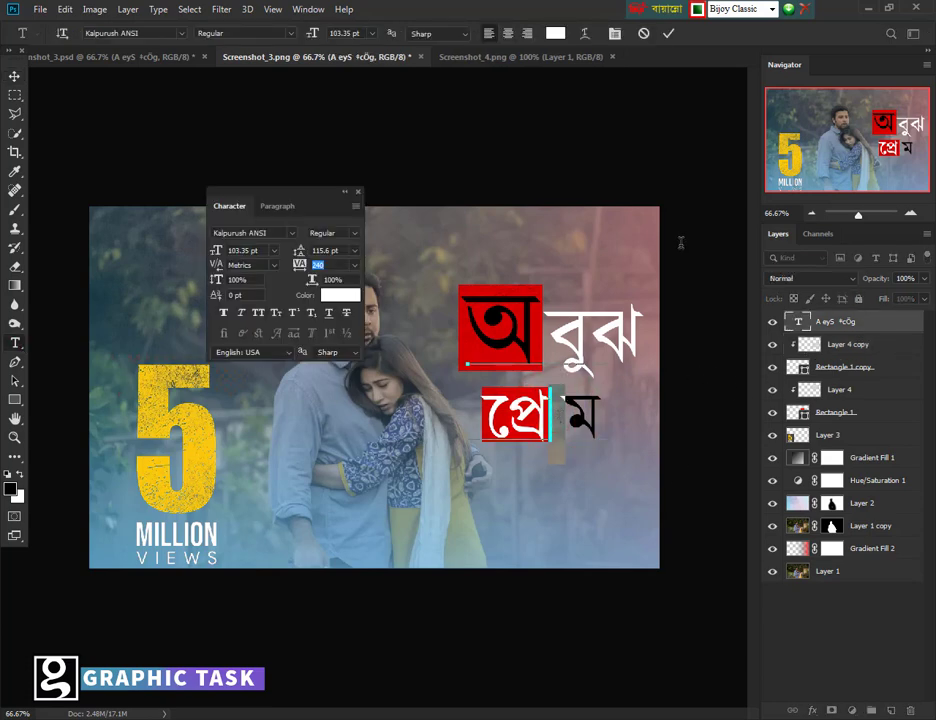
left_click_drag(302, 268, 296, 268)
left_click(12, 78)
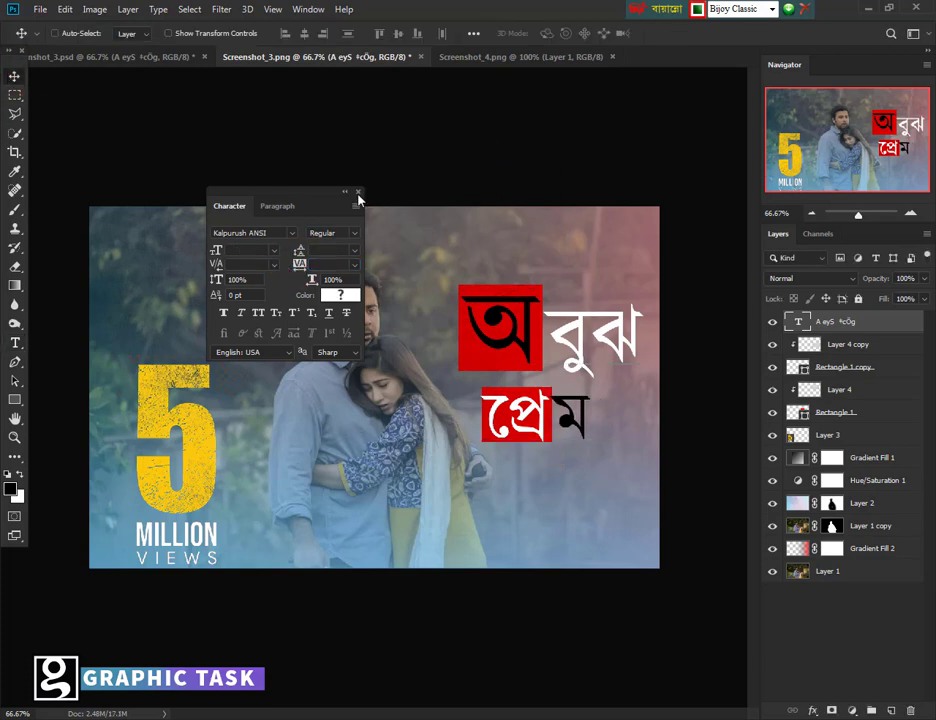
left_click(358, 191)
Step: Add a Color Lookup adjustment above the title text using the TealOrangePlusContrast.3DL LUT, and set its opacity to 44%
left_click(853, 710)
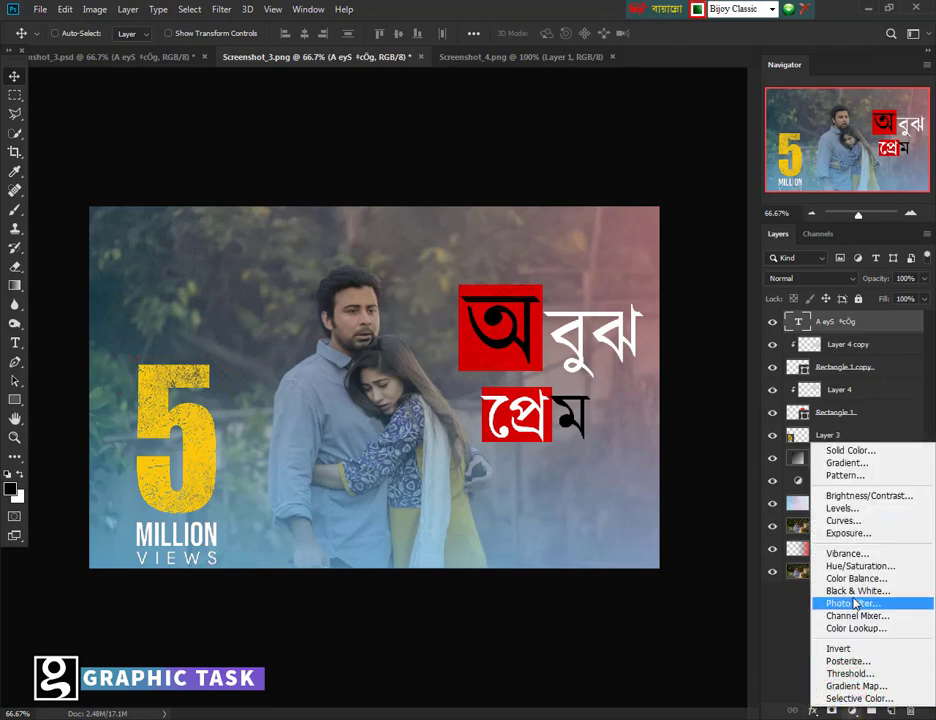
left_click(850, 630)
left_click(326, 306)
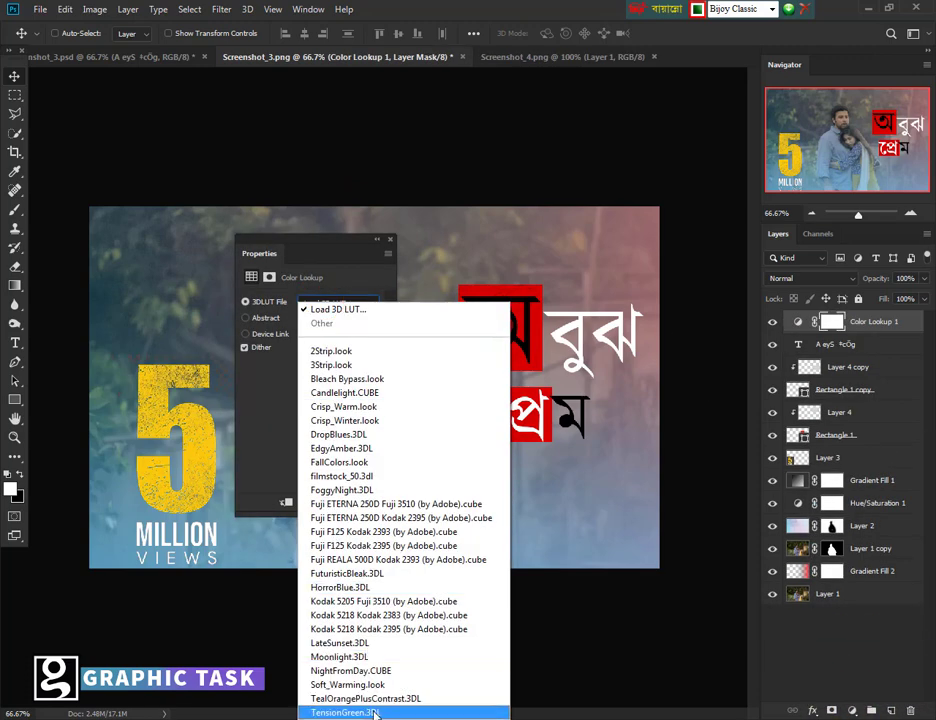
left_click(366, 698)
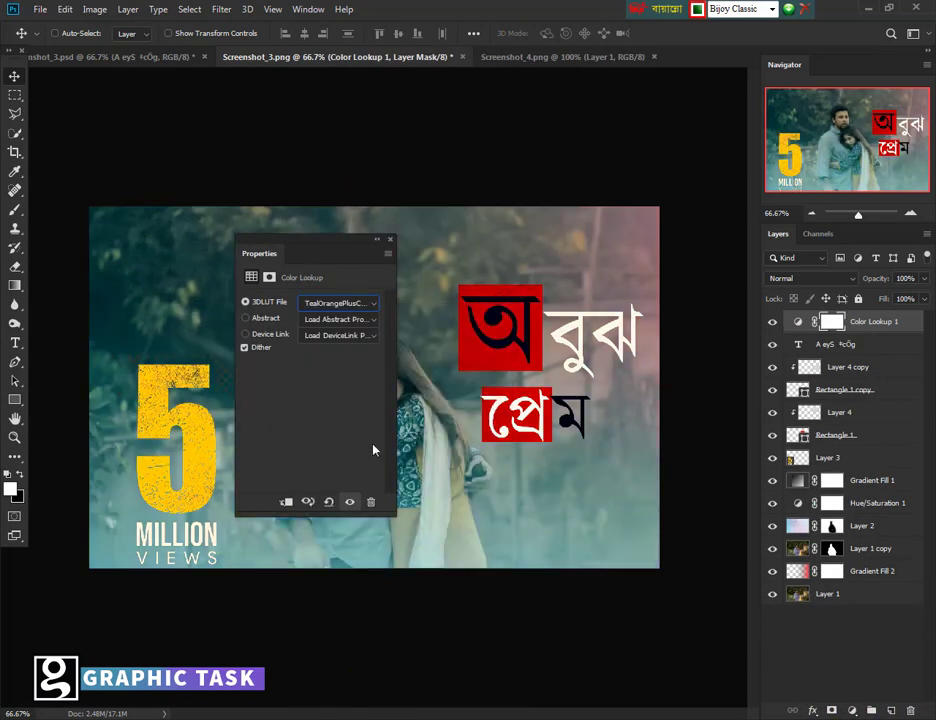
left_click(389, 240)
left_click_drag(880, 283, 838, 288)
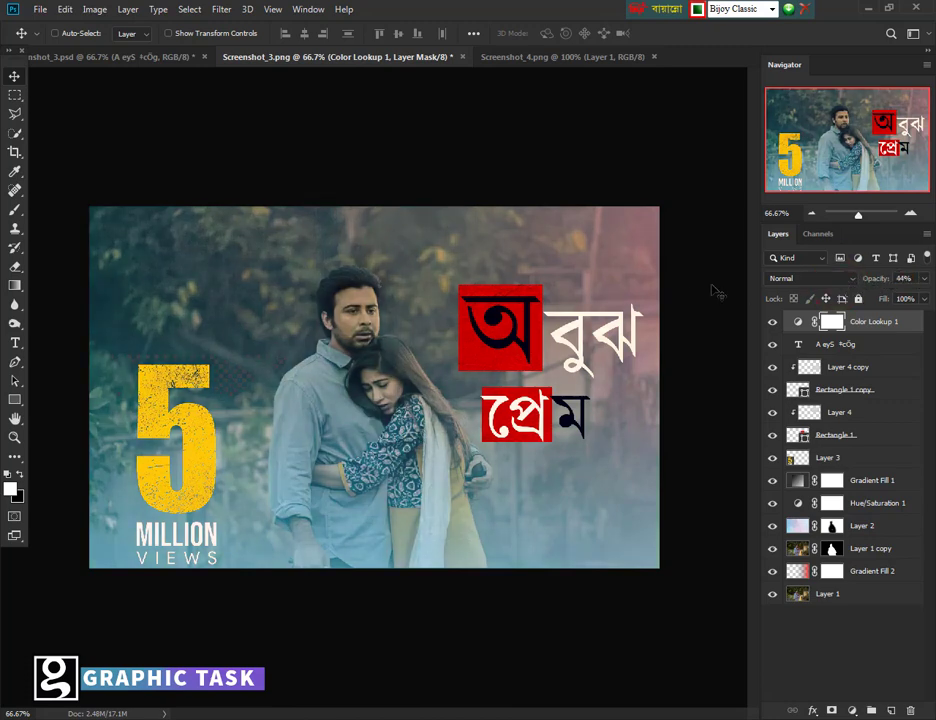